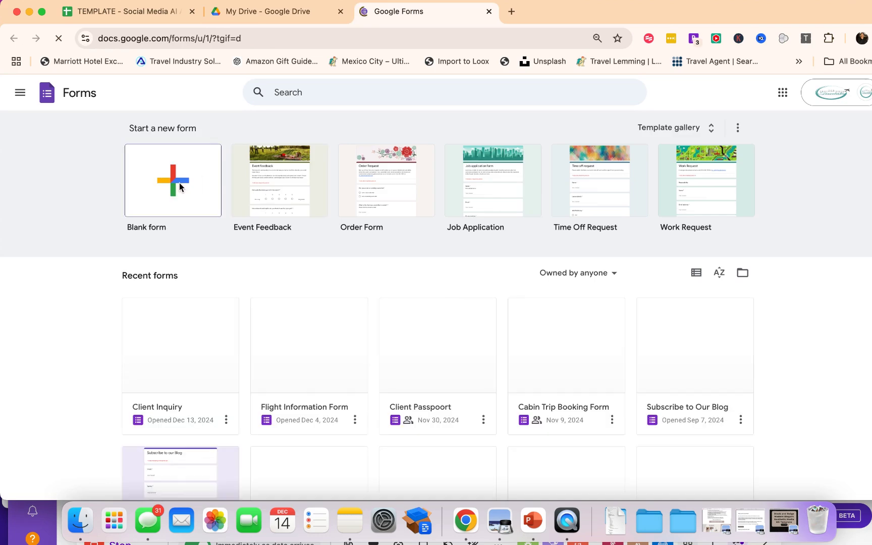
- Create a blank form and title it "1:1 Consultation"
click(180, 183)
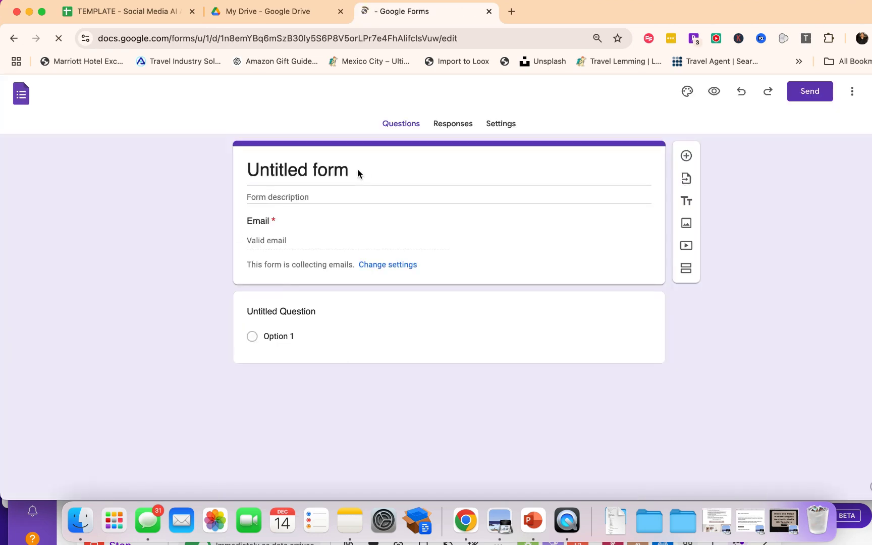
click(357, 171)
drag(356, 172, 248, 164)
text(1:1 Consultation)
- Make the first question a required multiple choice titled "30 mins - $100" with options "1 hour - $150" and "90 mins $200"
click(298, 342)
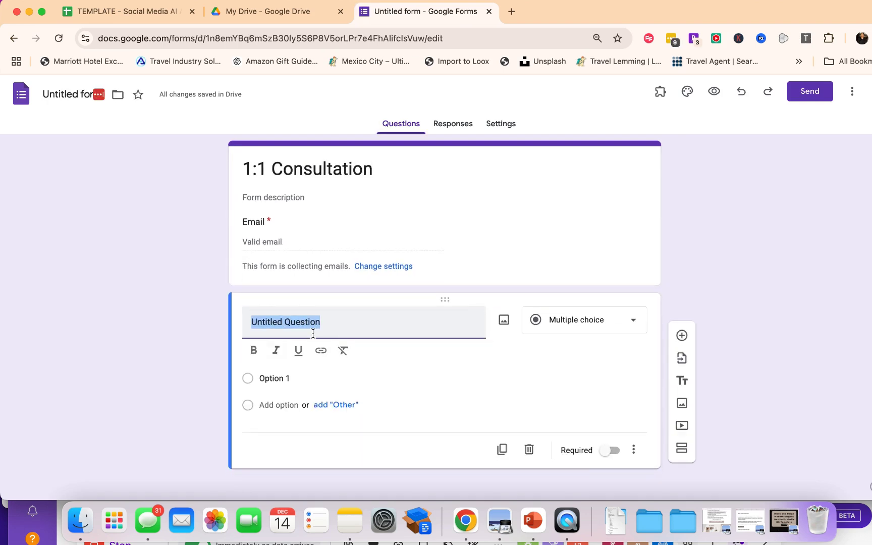
text(30)
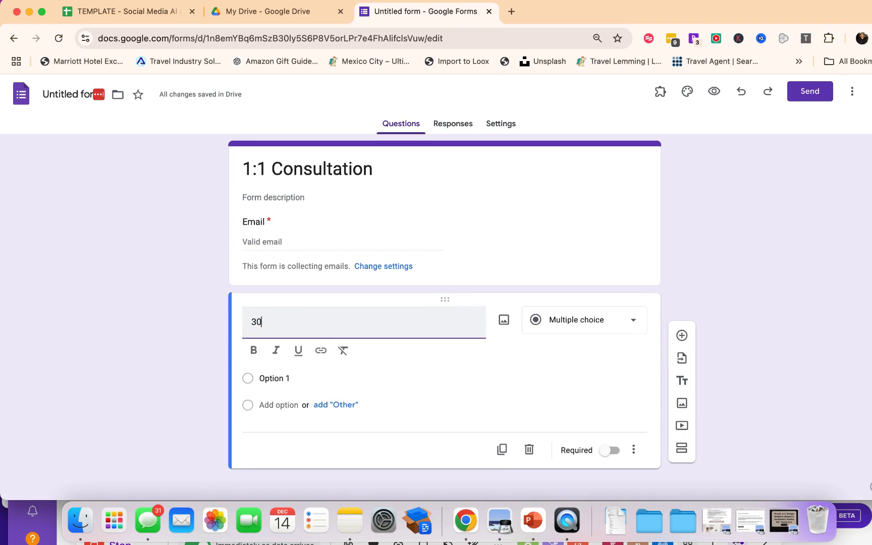
text( mn)
key(BackSpace)
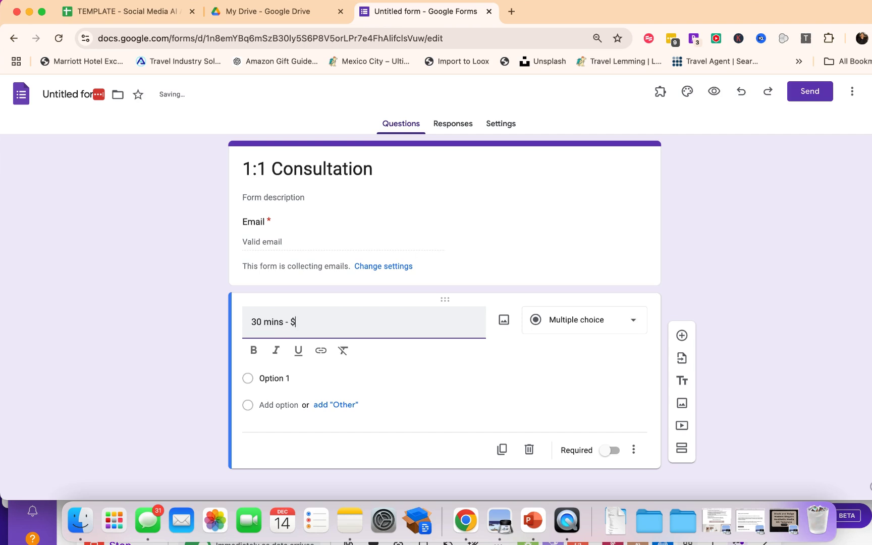
key(Return)
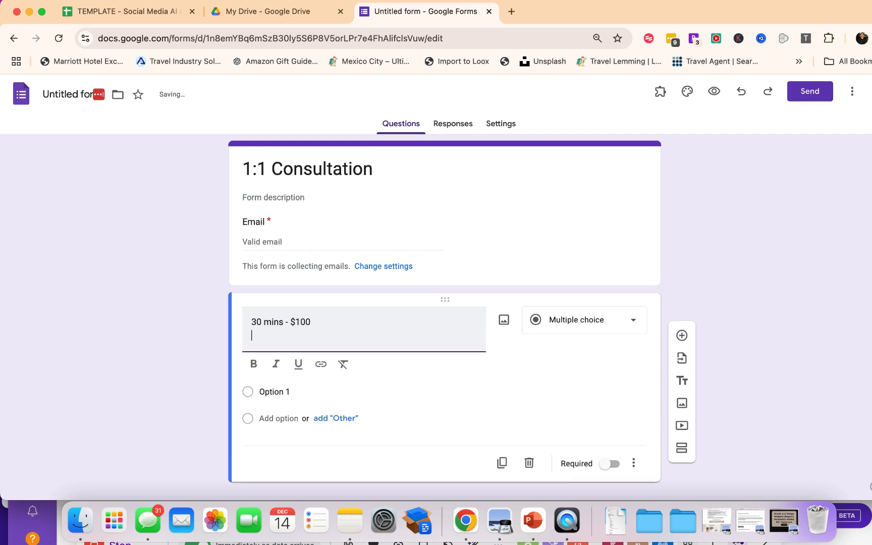
key(BackSpace)
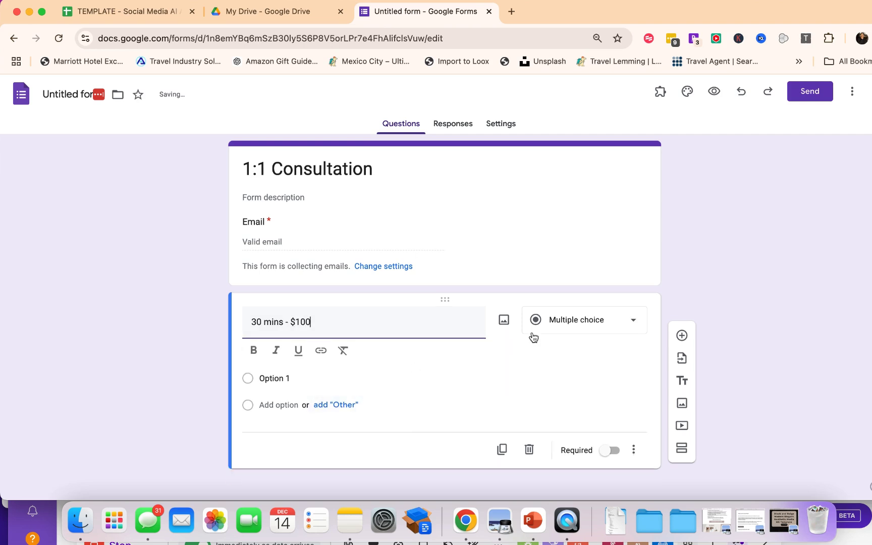
click(264, 382)
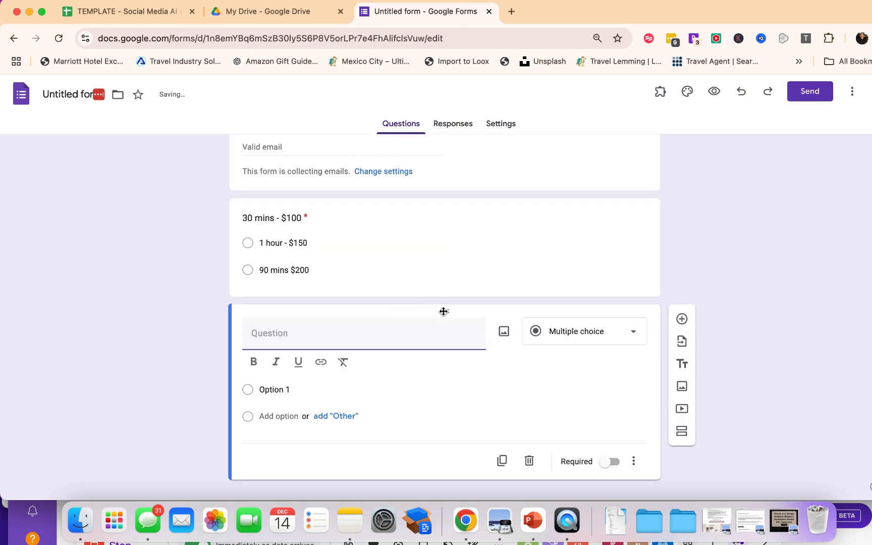
- Move the new blank question above the "30 mins - $100" question
drag(444, 312, 427, 329)
text(Ter)
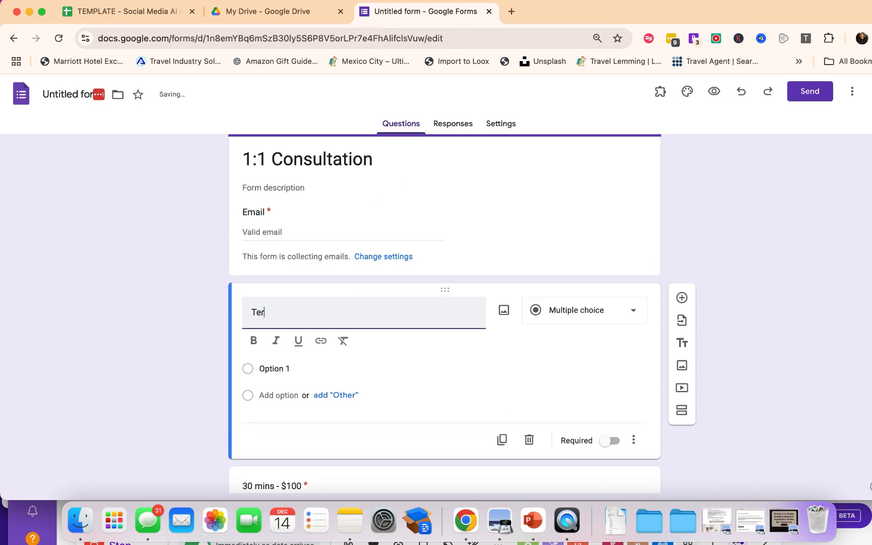
text(ric)
key(BackSpace)
key(BackSpace)
key(BackSpace)
key(BackSpace)
key(BackSpace)
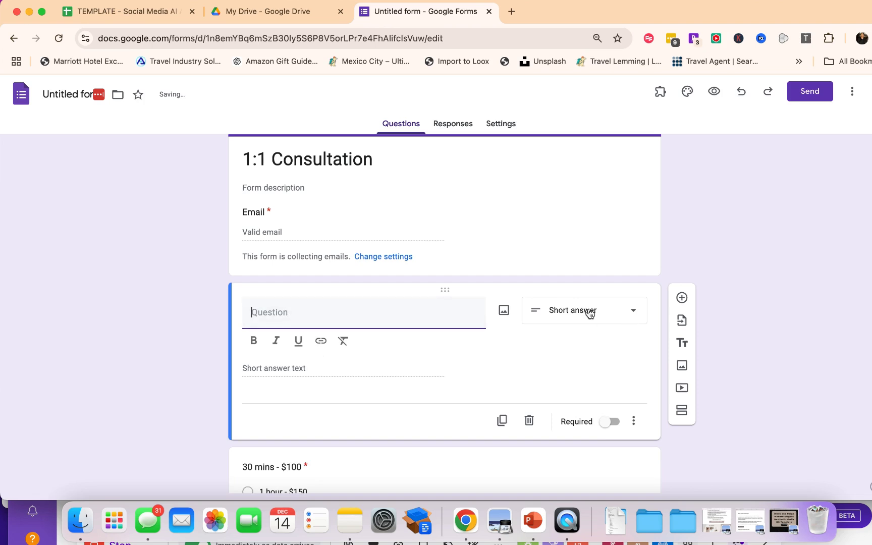
- Title the blank short-answer question "First Name" and make it required
text(Name)
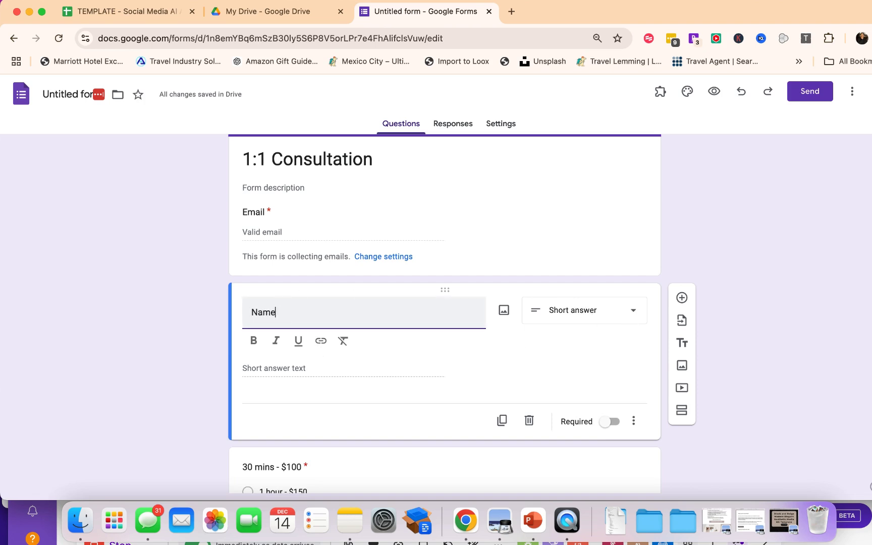
key(Left)
key(Left)
key(Left)
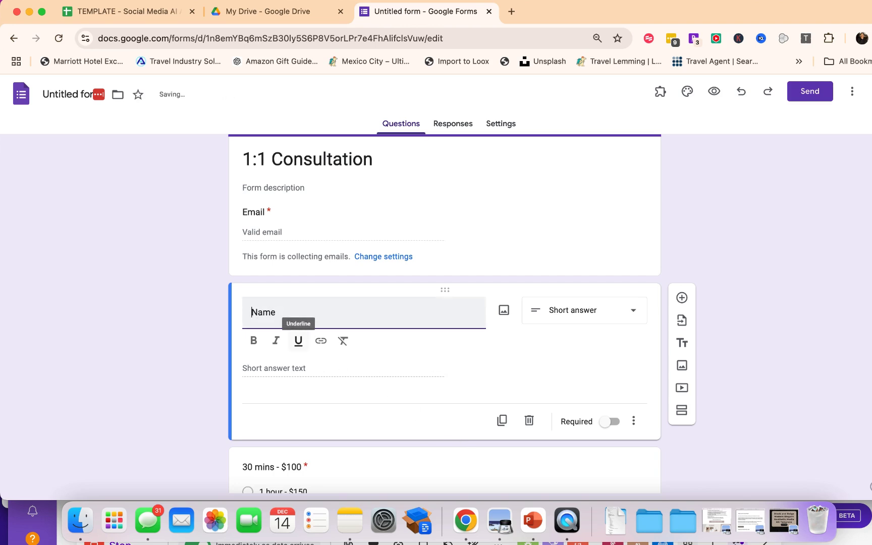
text(First)
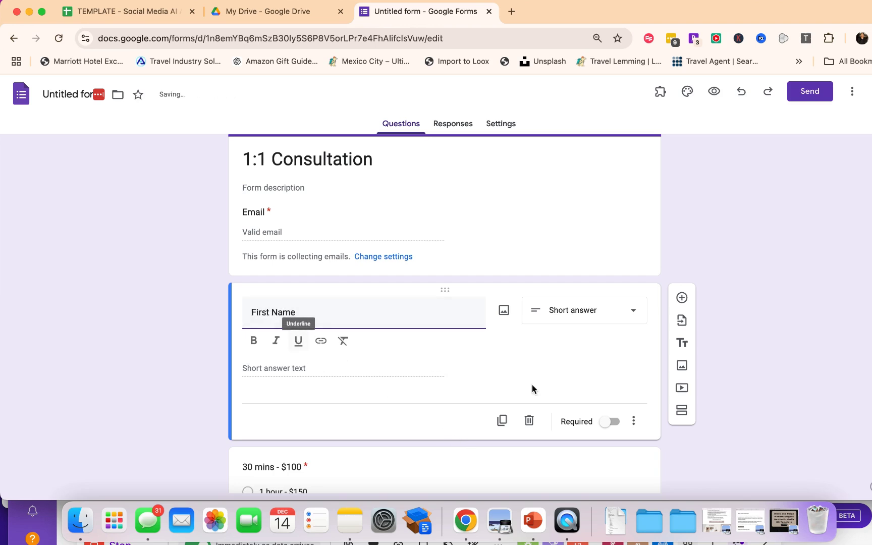
click(611, 422)
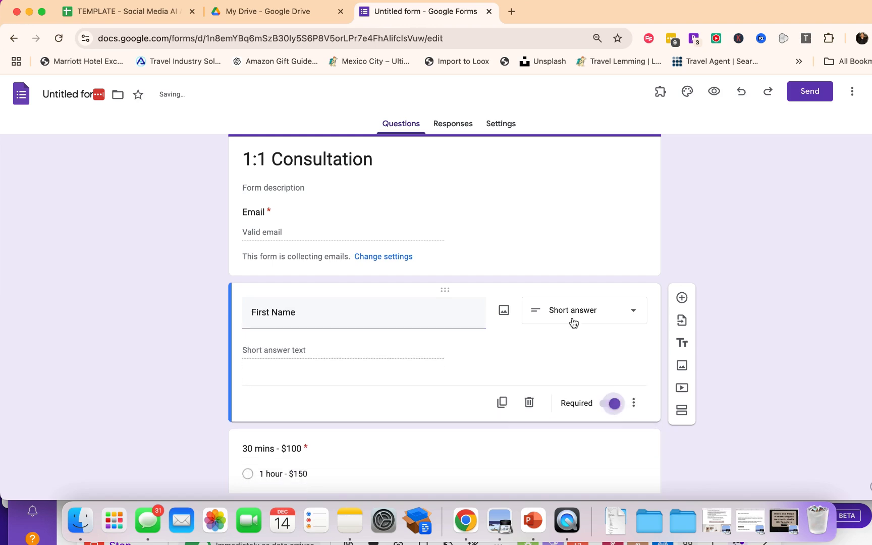
- Duplicate the First Name question and retitle the copy "Last Name"
click(502, 398)
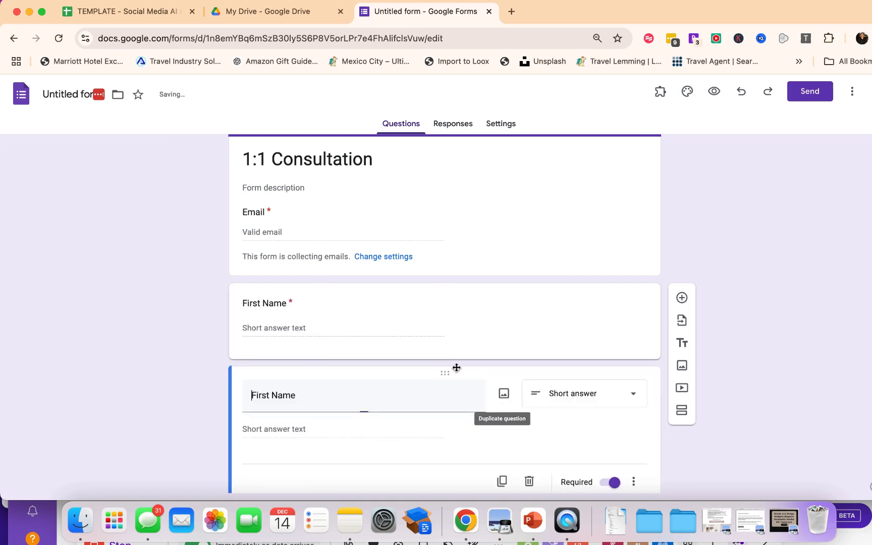
double_click(262, 396)
key(BackSpace)
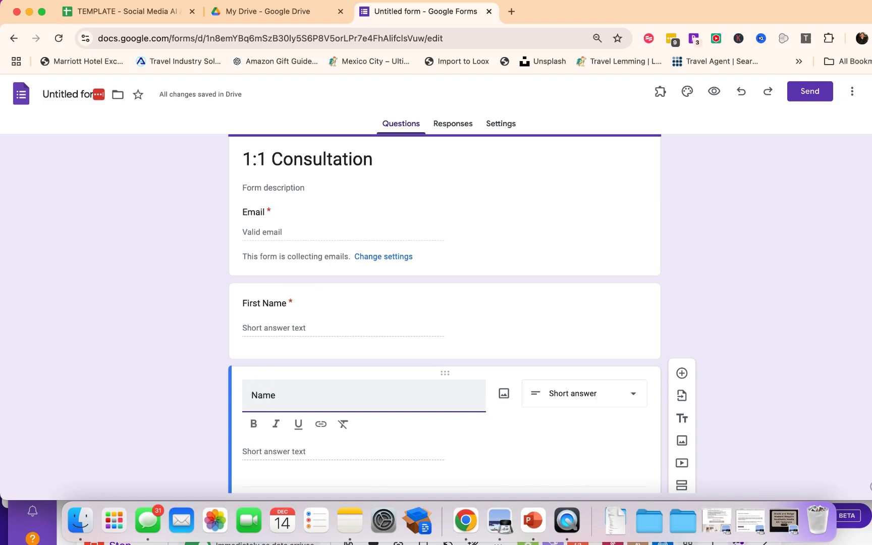
text(Last)
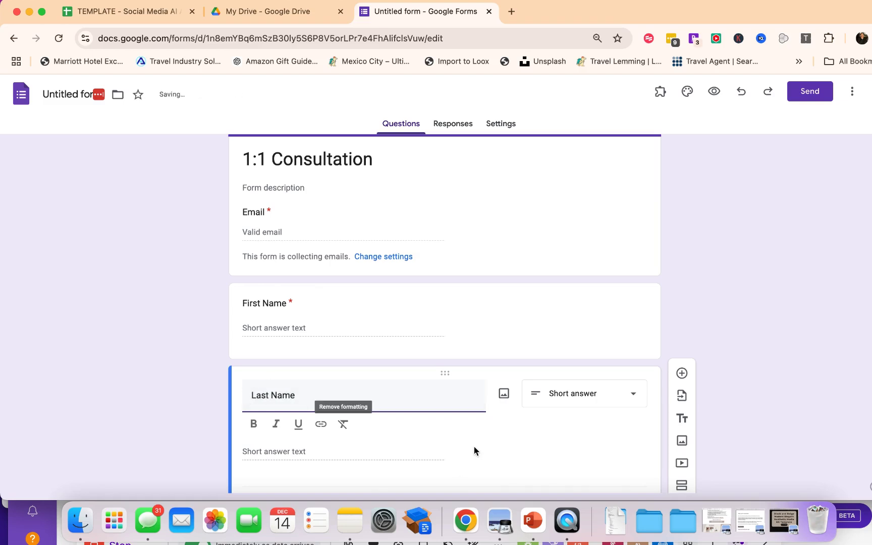
- Duplicate the Last Name question and retitle the copy "Phone Number"
scroll(485, 439, down, 2)
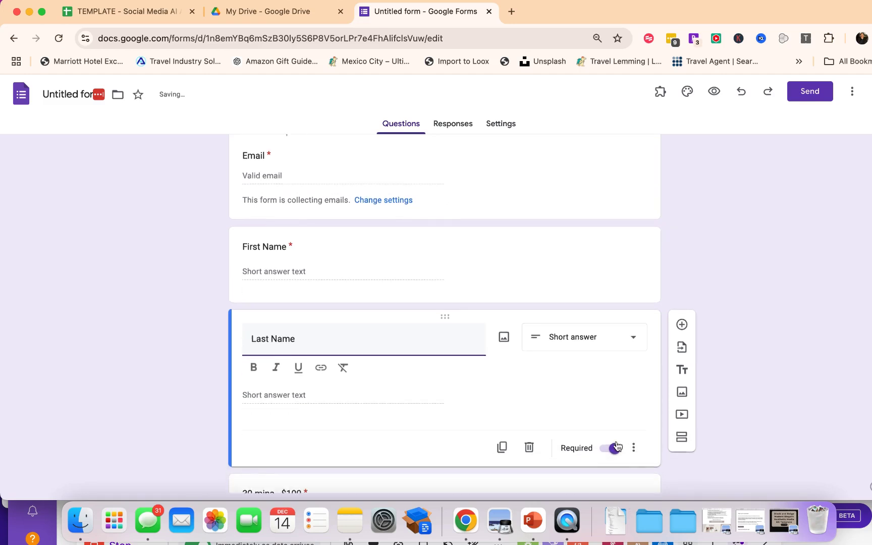
click(503, 445)
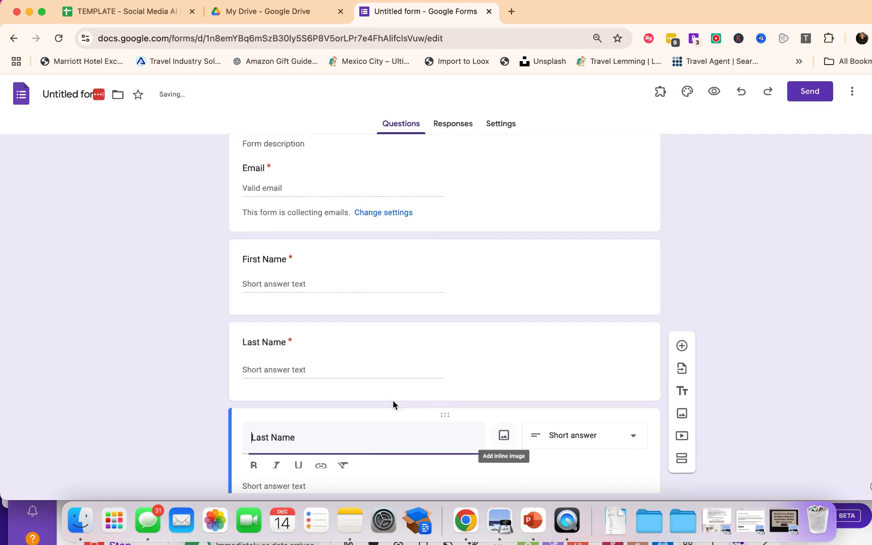
triple_click(247, 429)
text(Phone N)
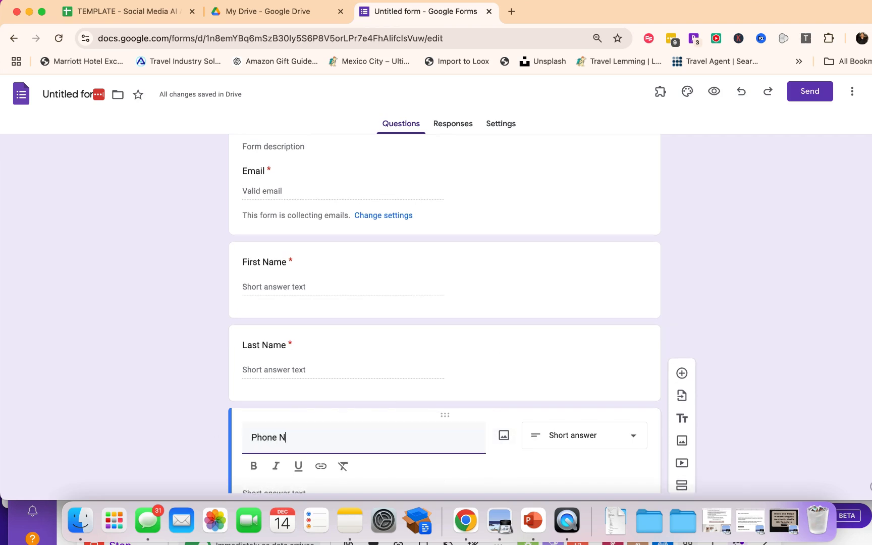
text(umber)
scroll(593, 409, down, 5)
scroll(550, 340, up, 6)
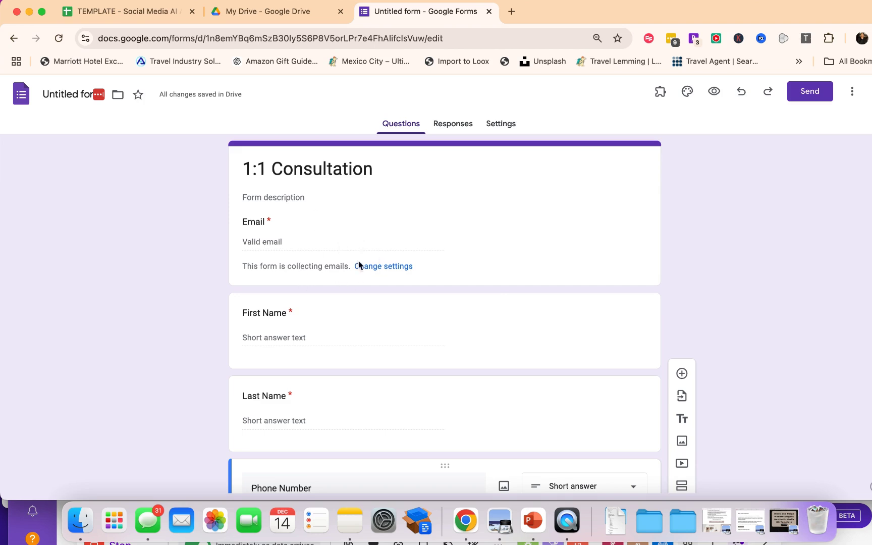
scroll(462, 376, down, 5)
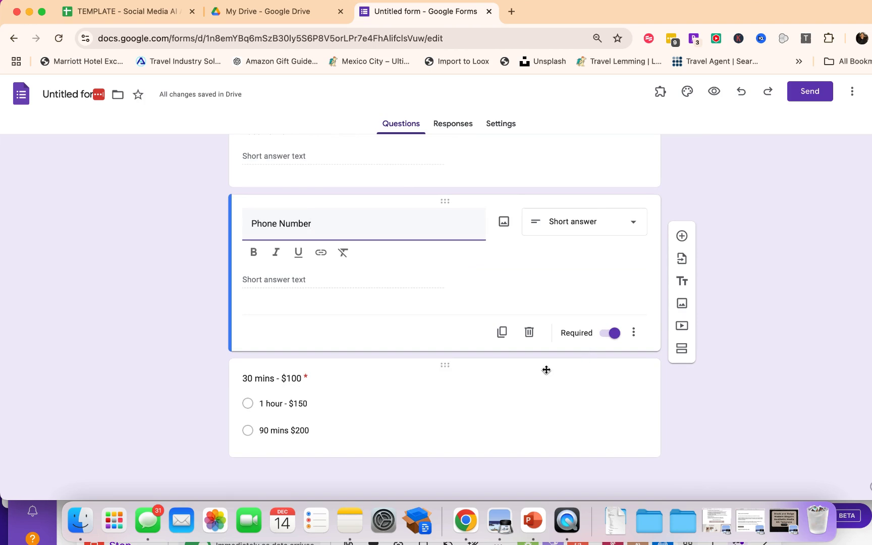
- Link the form's responses to a new spreadsheet named "Consultation Requests"
click(458, 127)
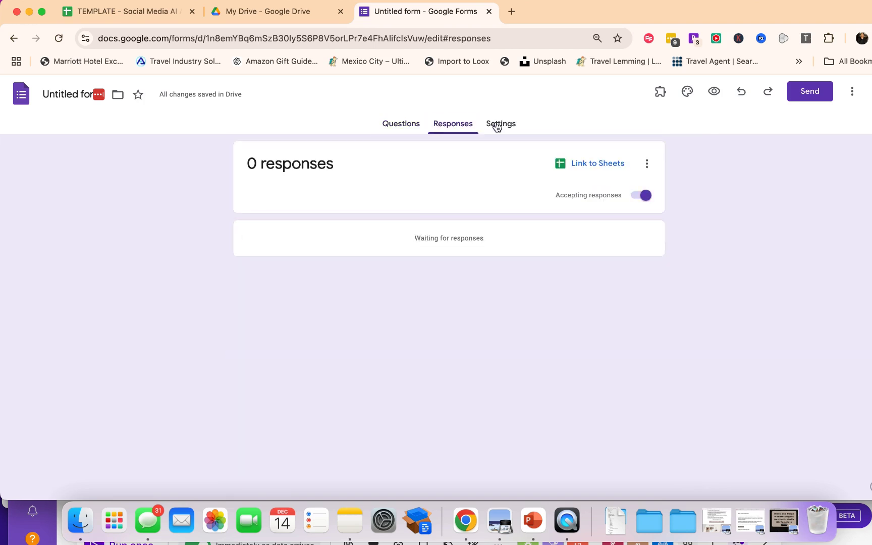
click(599, 167)
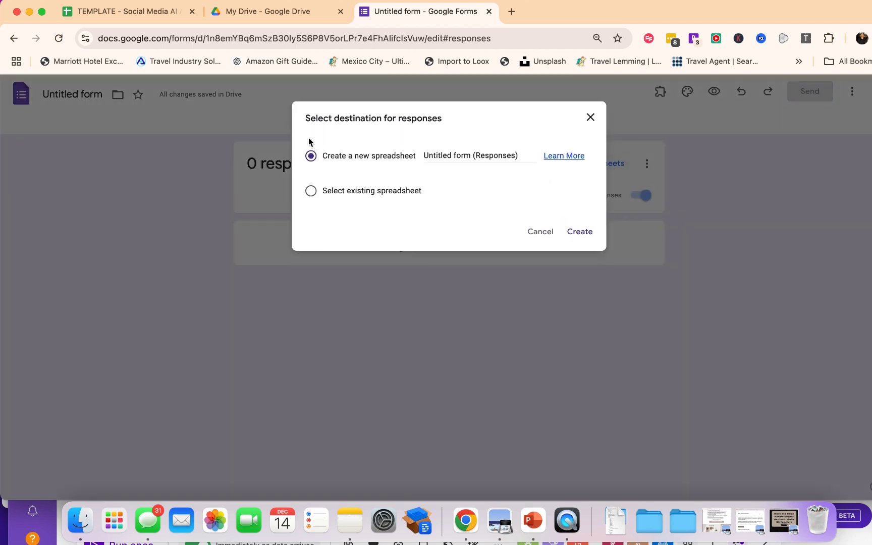
click(424, 152)
text(Consultation Meetings)
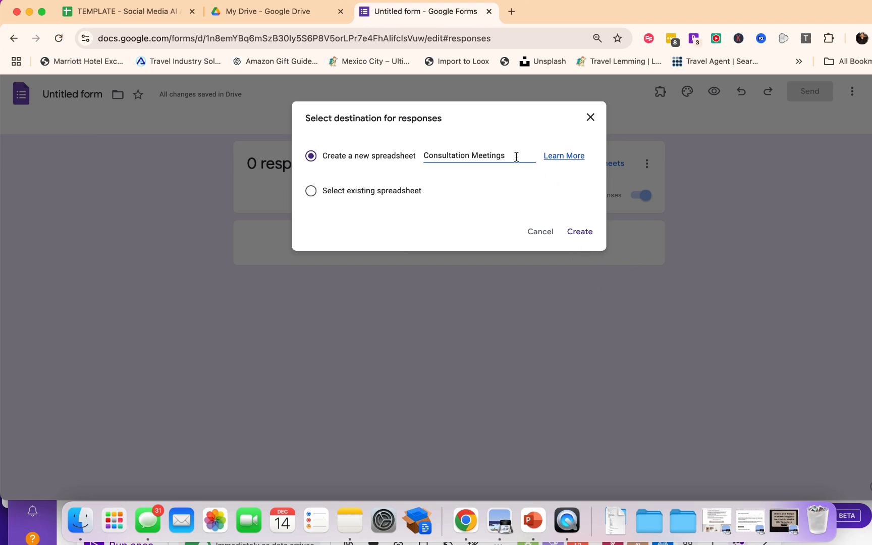
key(BackSpace)
key(BackSpace)
key(BackSpace)
key(BackSpace)
key(BackSpace)
key(BackSpace)
key(BackSpace)
key(BackSpace)
text(Requests)
click(581, 234)
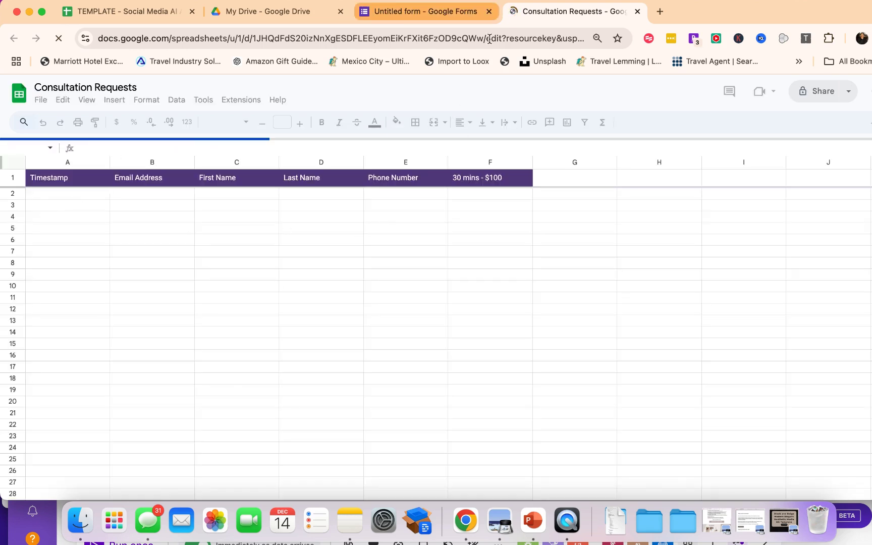
- Return to the form and open the Google Workspace Marketplace to get add-ons
click(445, 15)
click(501, 124)
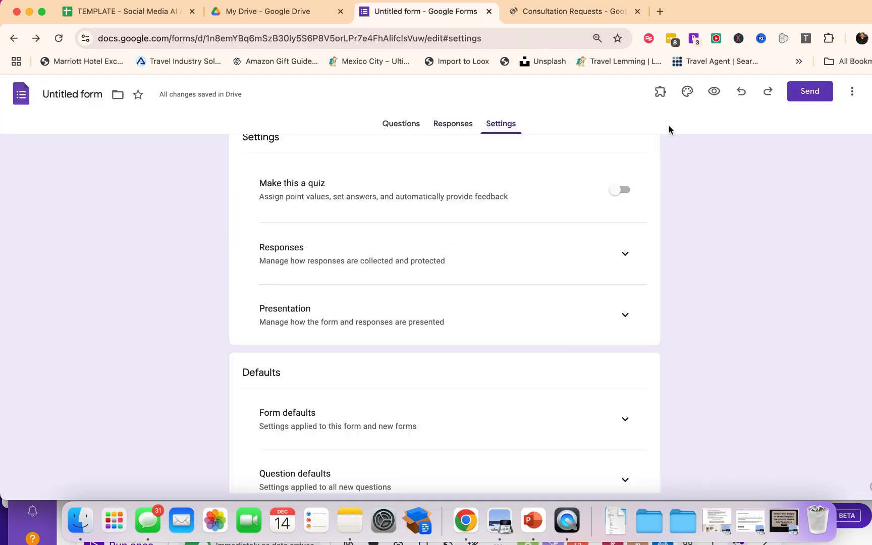
click(662, 98)
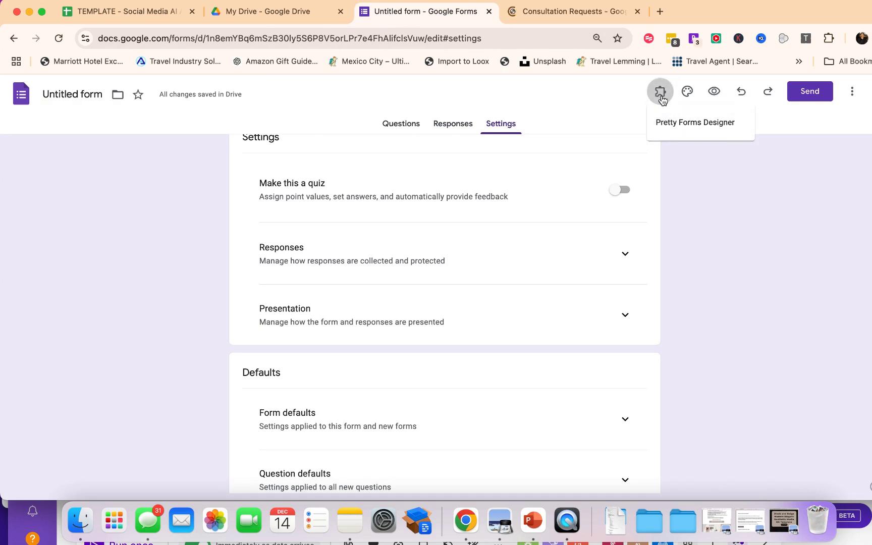
click(655, 97)
click(659, 93)
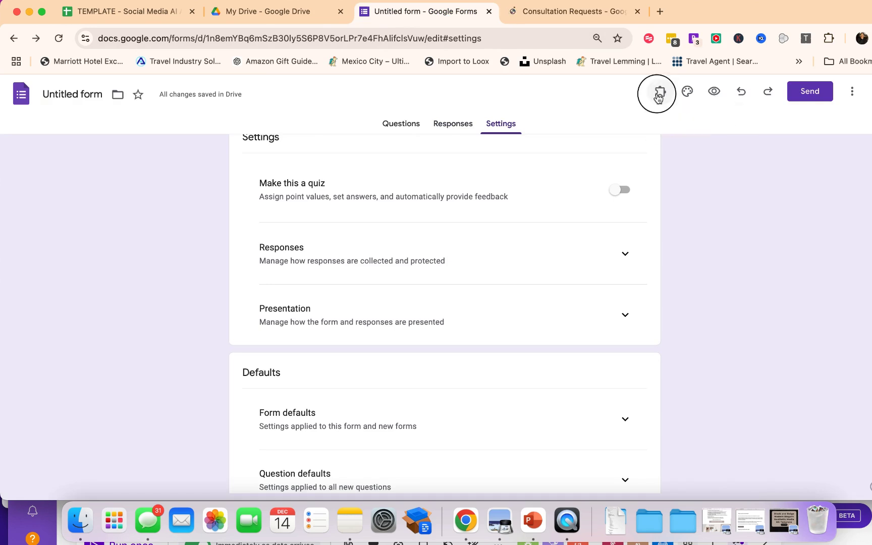
click(854, 92)
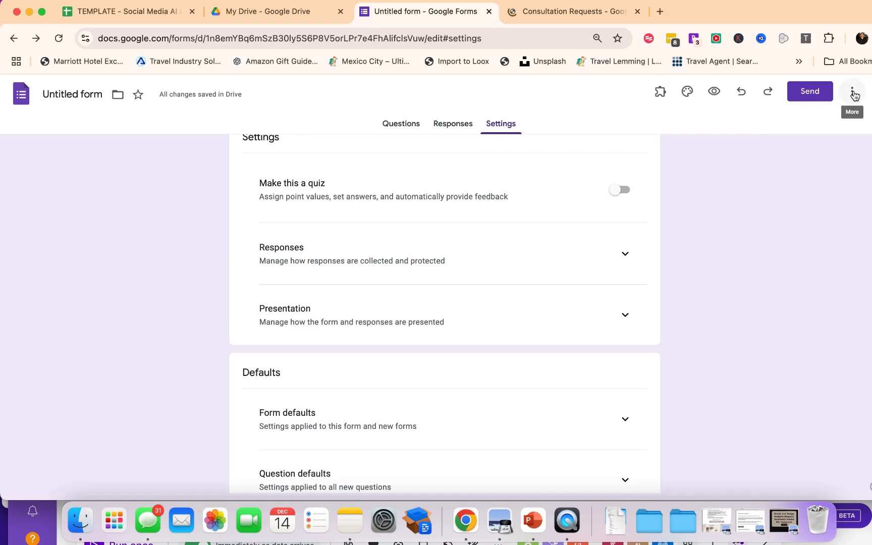
click(853, 94)
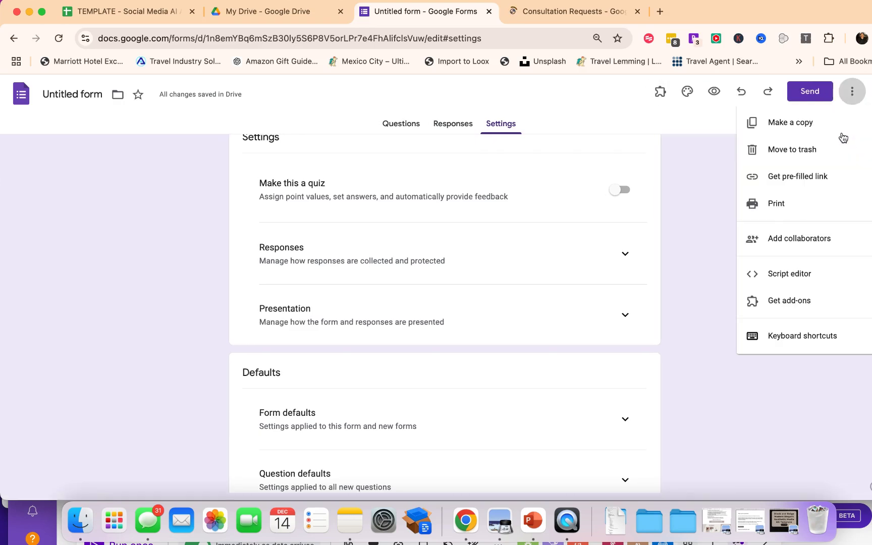
click(776, 300)
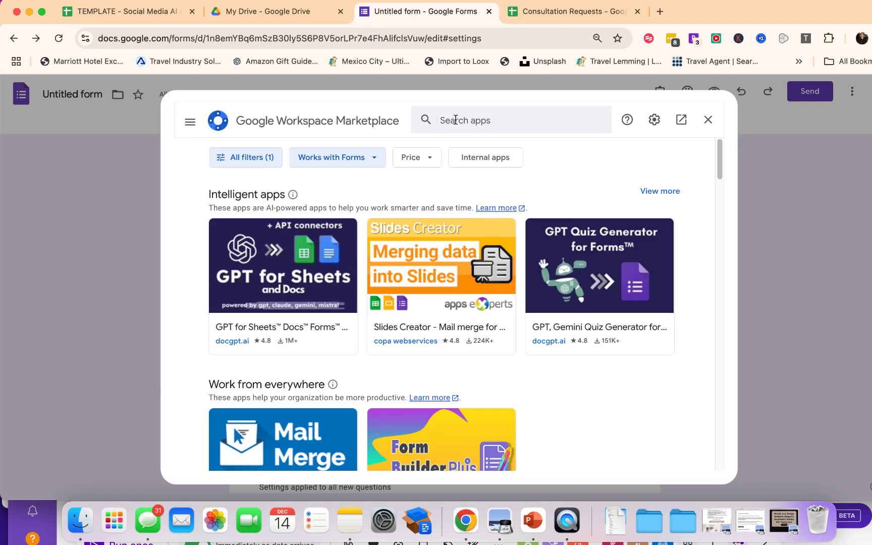
- Search the Marketplace for "payment" and open the Payable Forms add-on listing
click(464, 128)
text(payment)
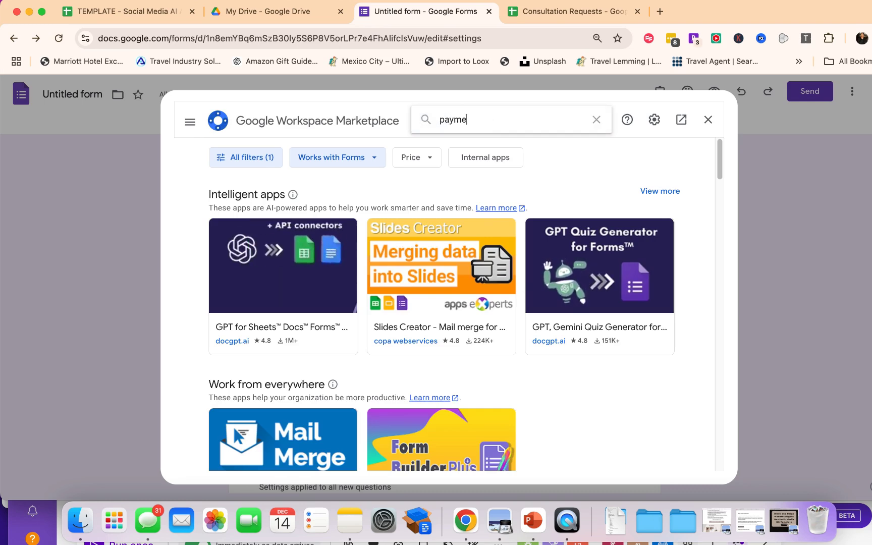
key(Return)
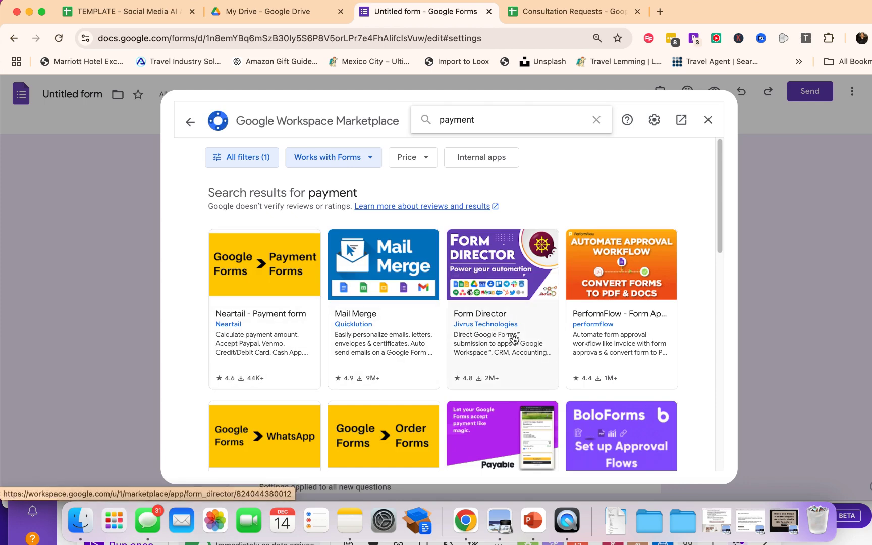
scroll(514, 338, down, 1)
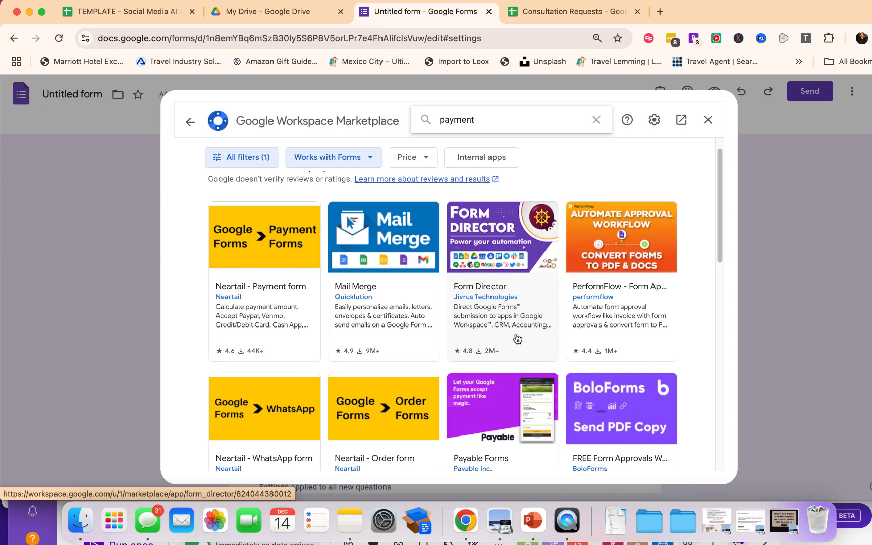
scroll(516, 337, down, 5)
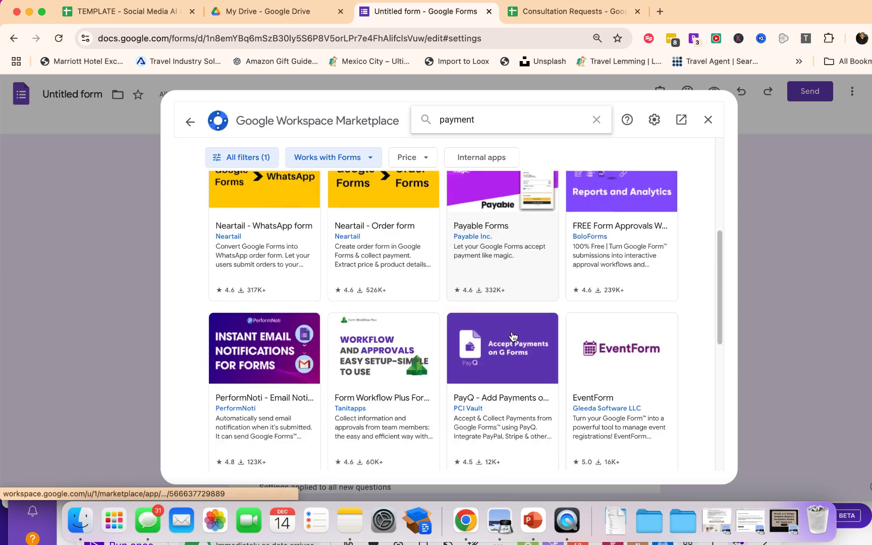
scroll(513, 337, down, 1)
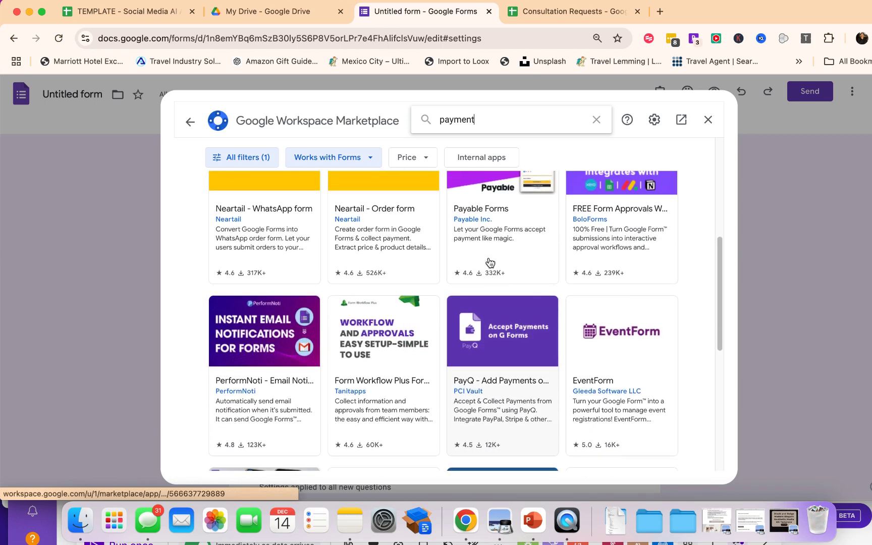
click(483, 220)
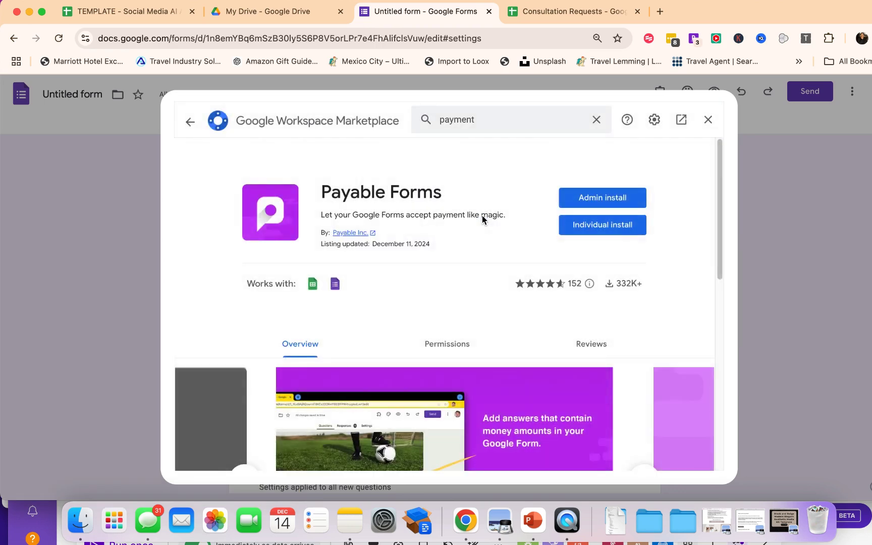
- Start an admin install of Payable Forms and sign in to Payable with the business Google account
click(603, 203)
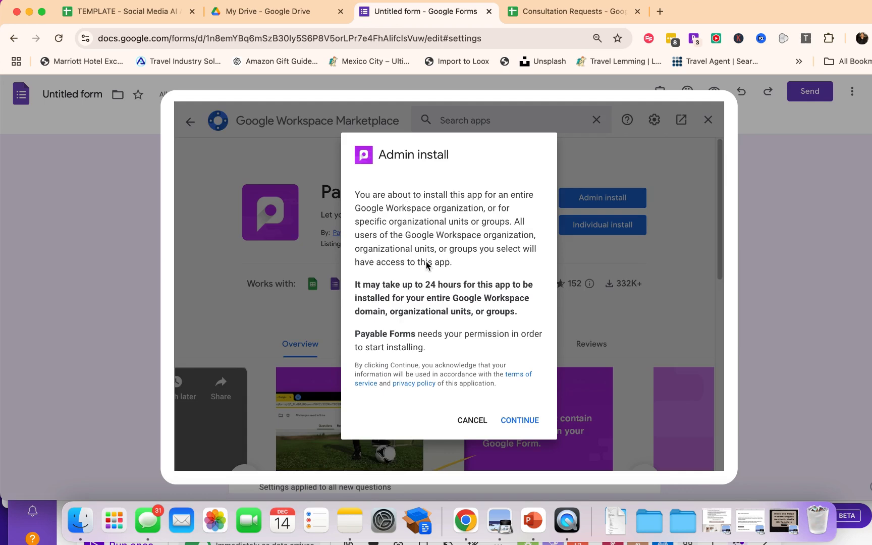
click(520, 420)
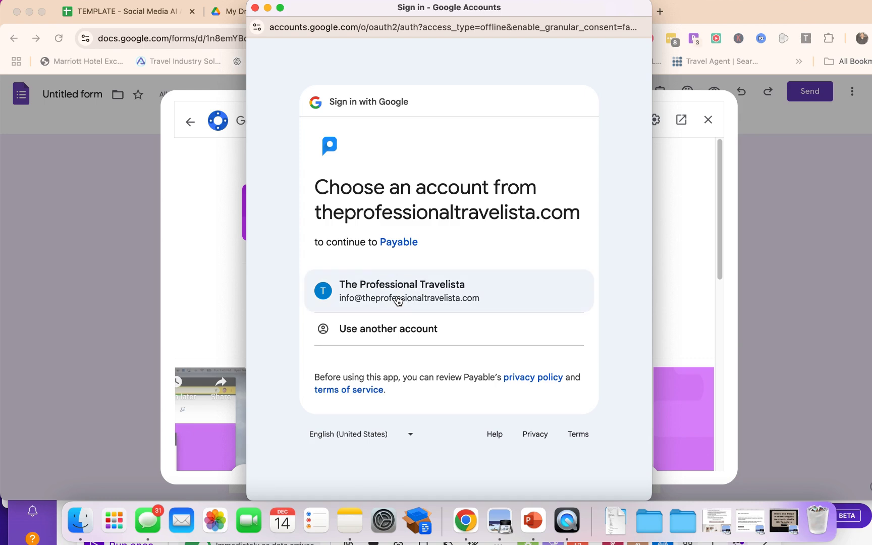
click(371, 294)
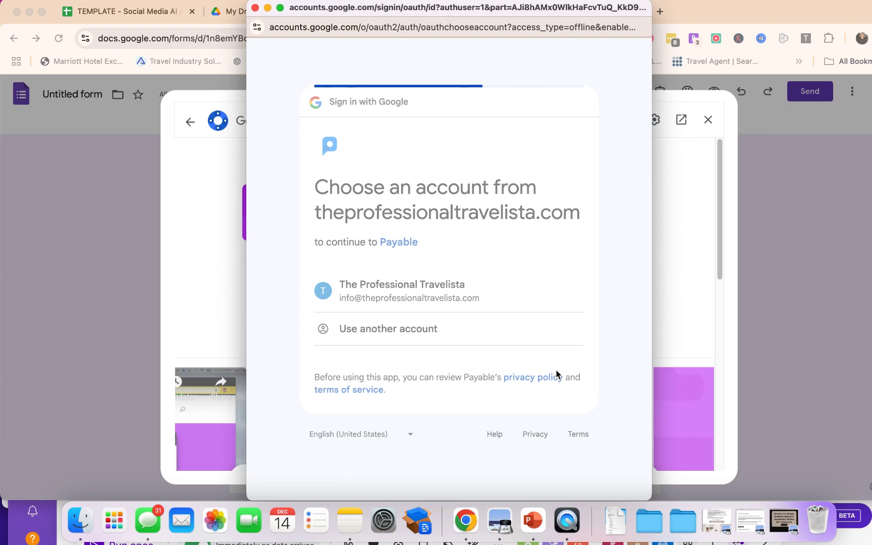
click(529, 394)
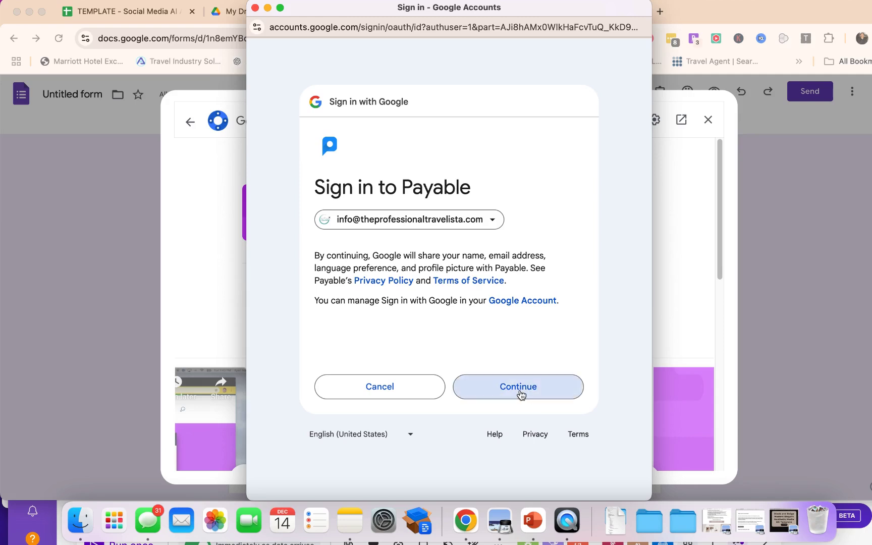
click(520, 392)
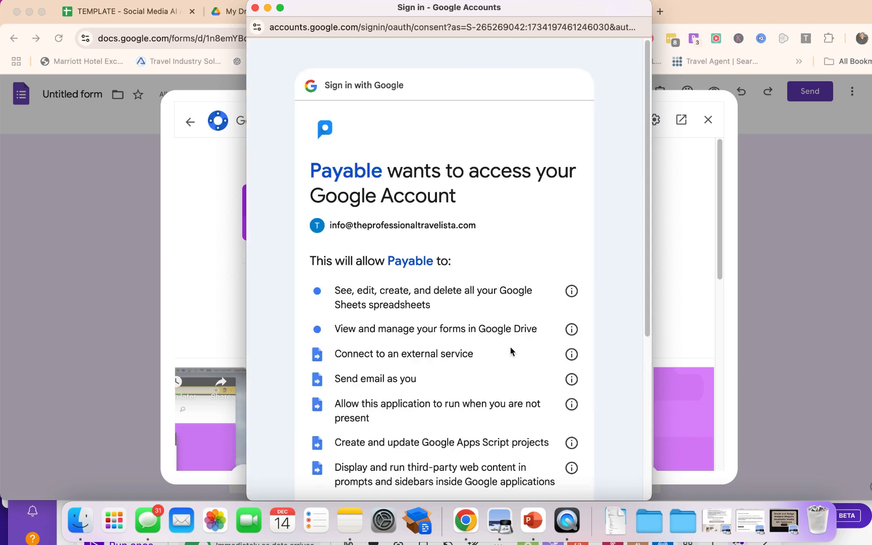
- Allow Payable the requested Google account access and finish the Payable Forms installation
scroll(512, 349, down, 5)
click(509, 405)
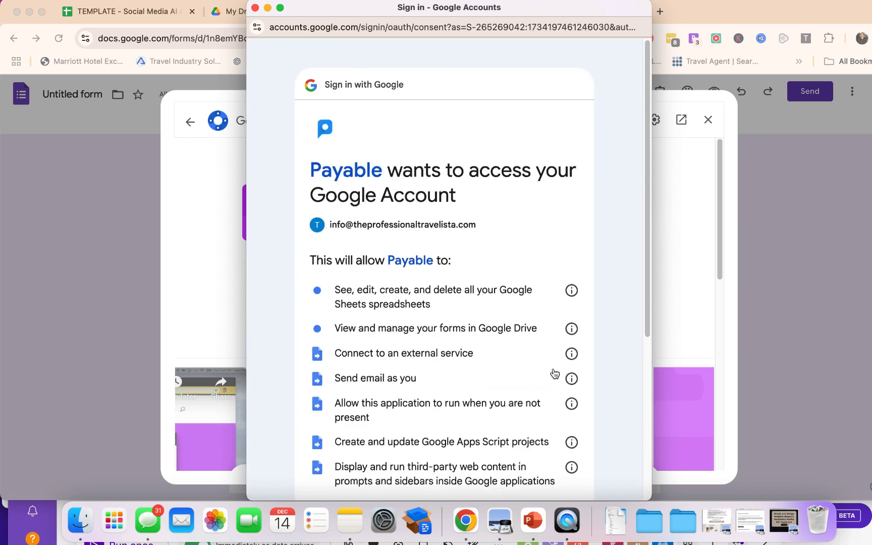
scroll(554, 373, down, 5)
click(505, 409)
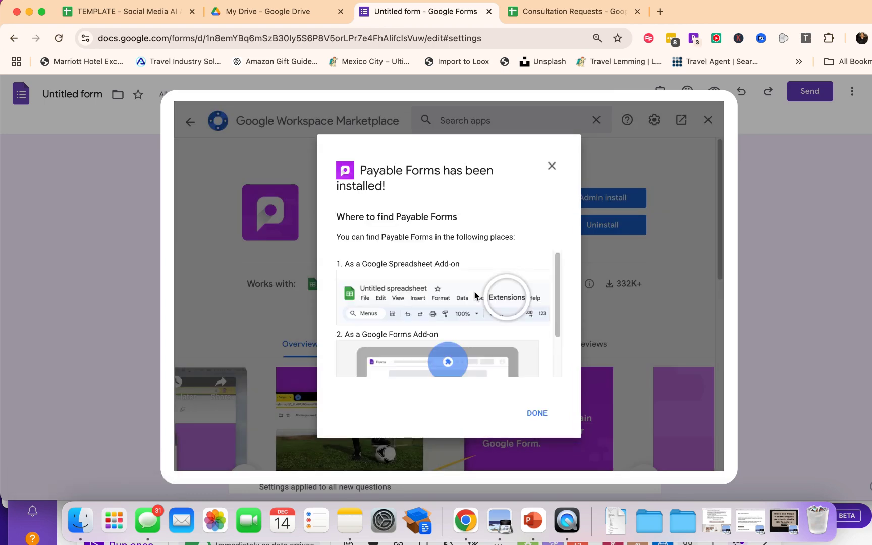
click(537, 412)
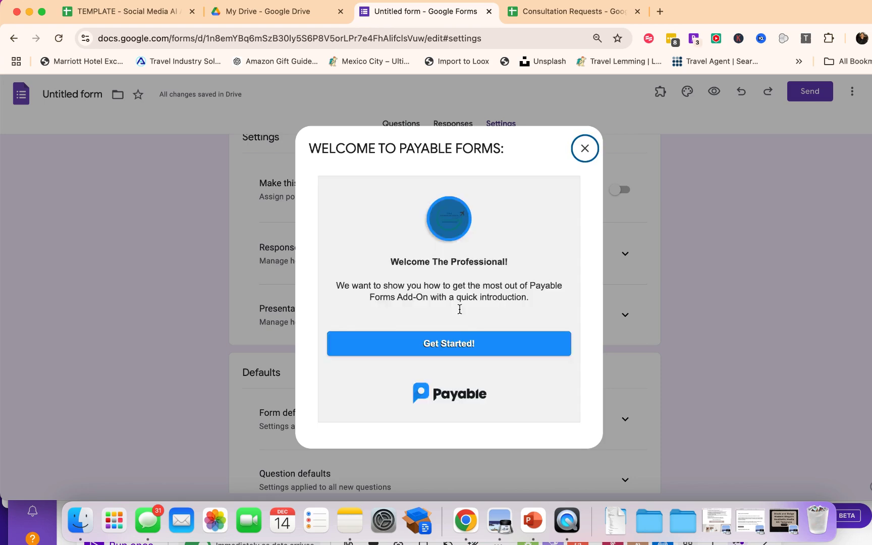
- Start the Payable Forms introduction and accept English, United States and US Dollars as the user settings
click(444, 342)
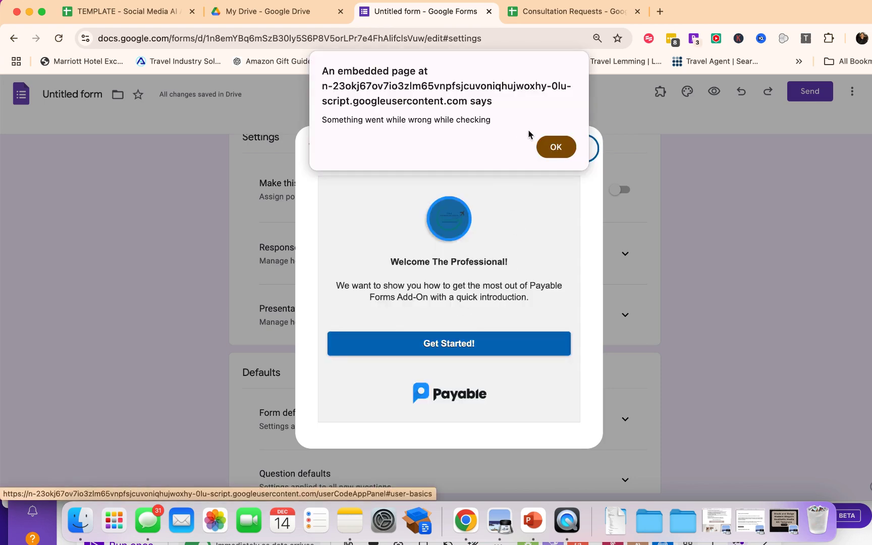
click(556, 147)
click(445, 352)
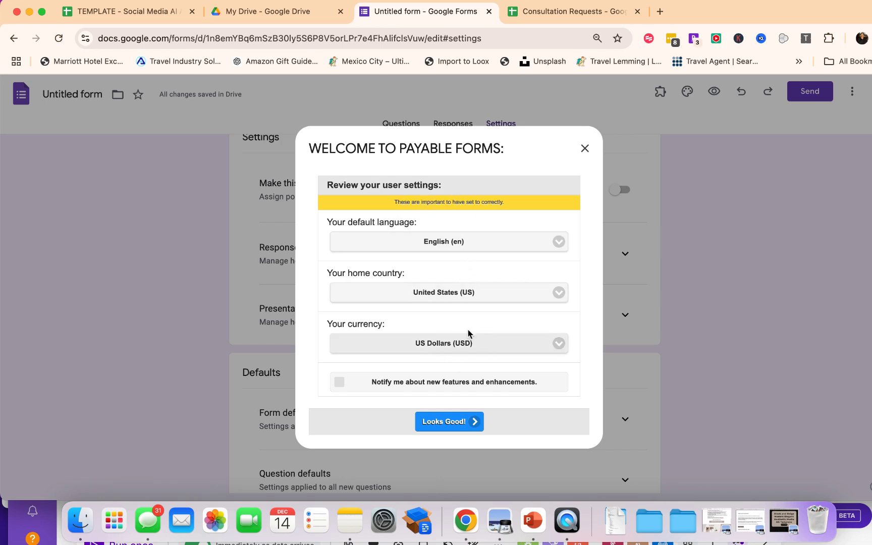
click(462, 420)
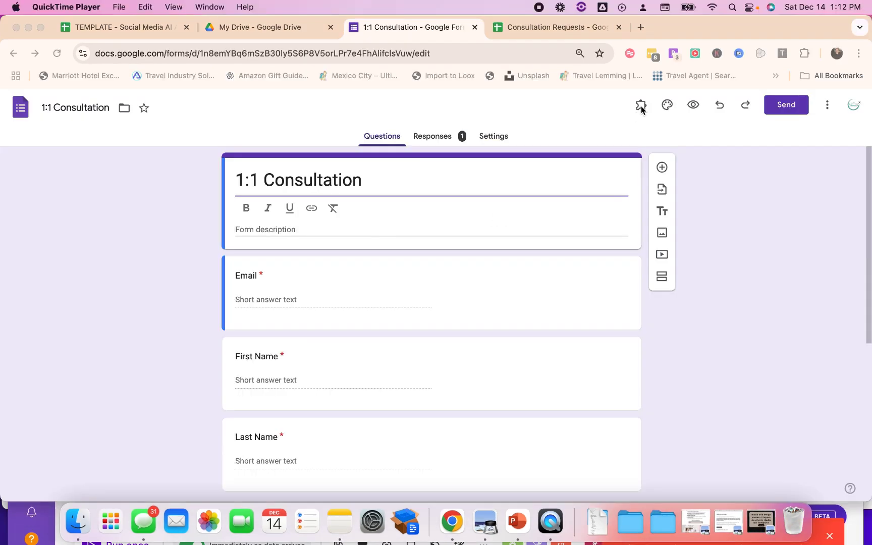
- Open the Payable Forms payment settings for the 1:1 Consultation form
click(642, 108)
click(642, 108)
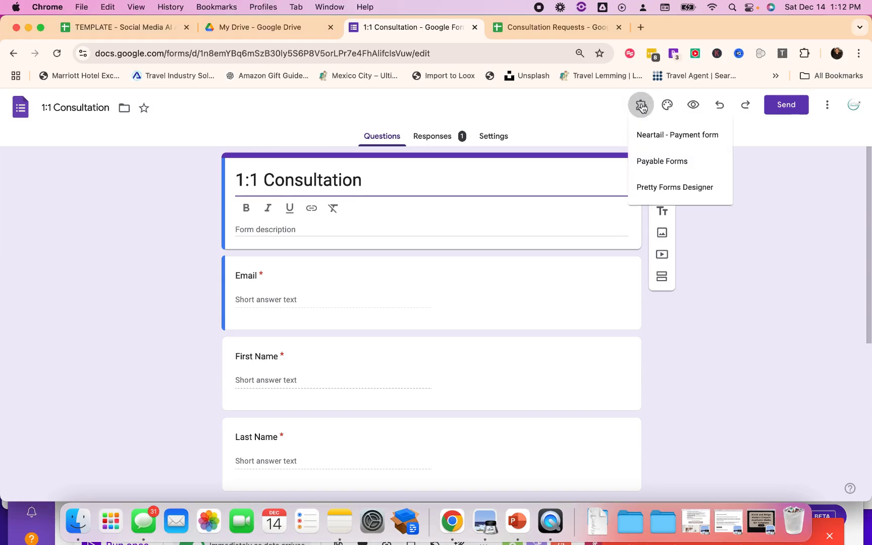
click(662, 160)
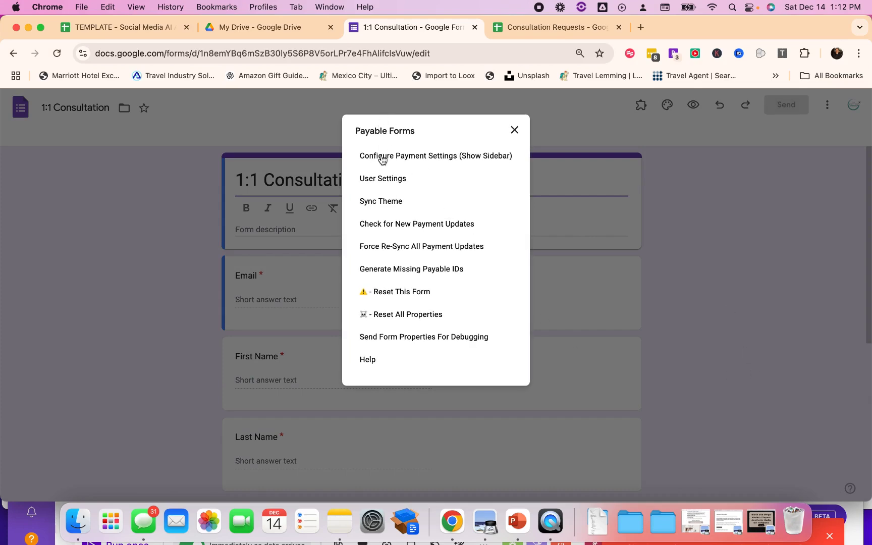
click(384, 160)
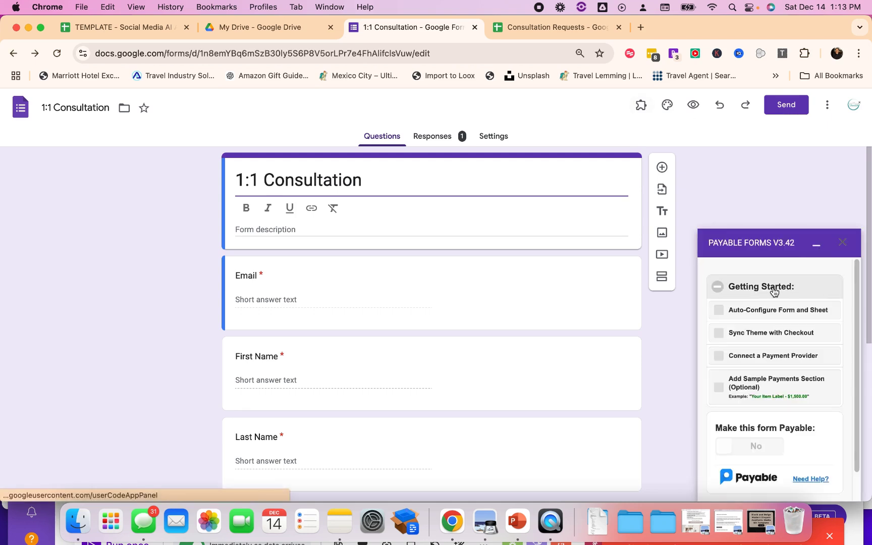
- Collapse the Getting Started checklist and try to make the form payable
click(770, 289)
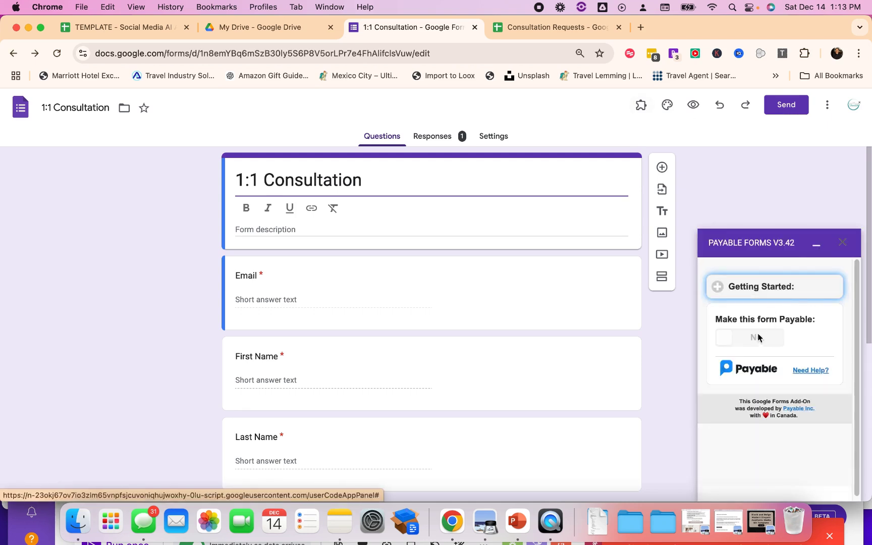
click(774, 336)
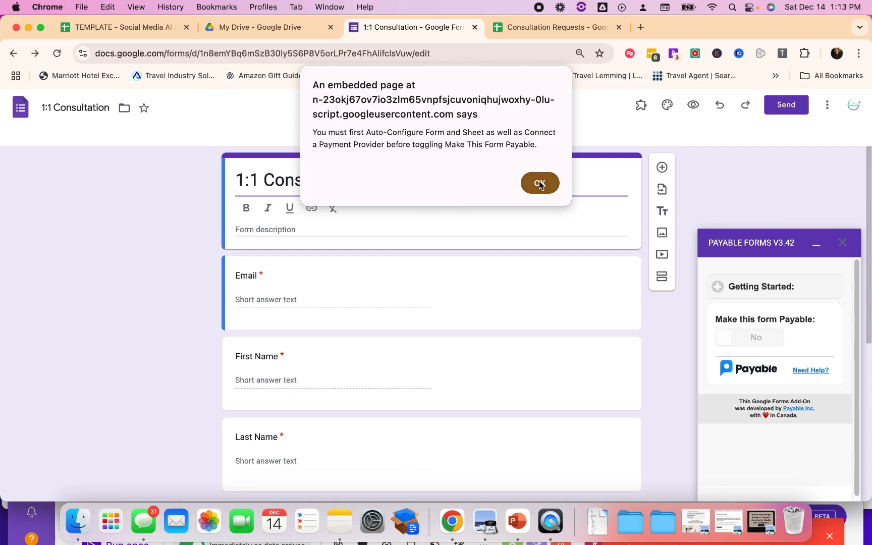
click(540, 183)
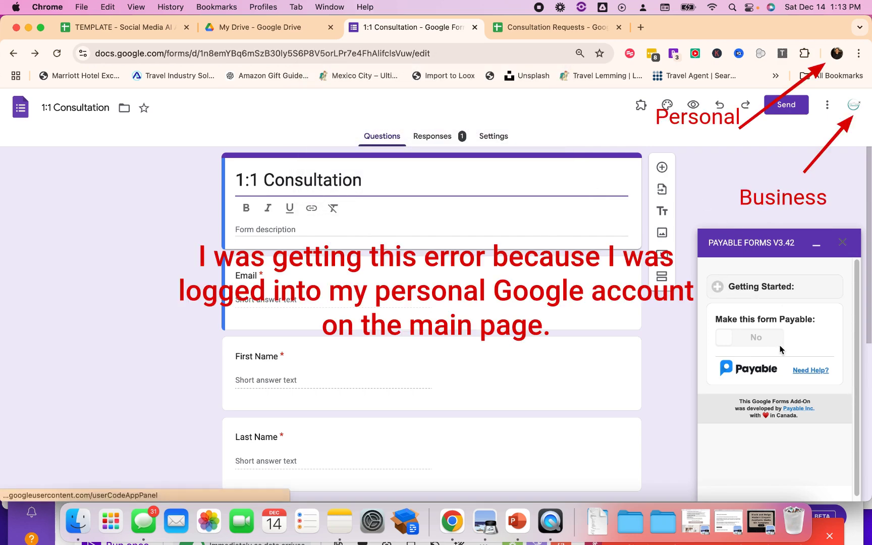
click(783, 343)
click(536, 186)
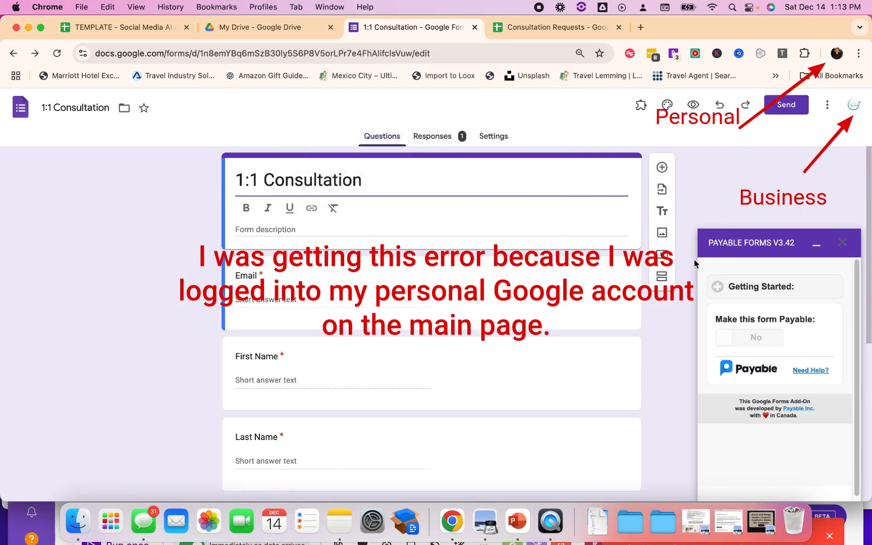
- Expand the Getting Started checklist and try to auto-configure the form and sheet
click(729, 291)
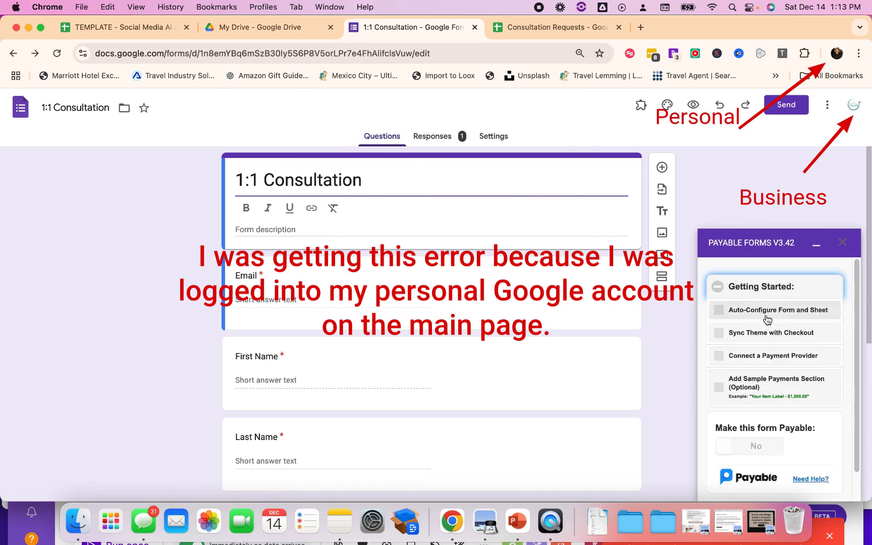
click(769, 312)
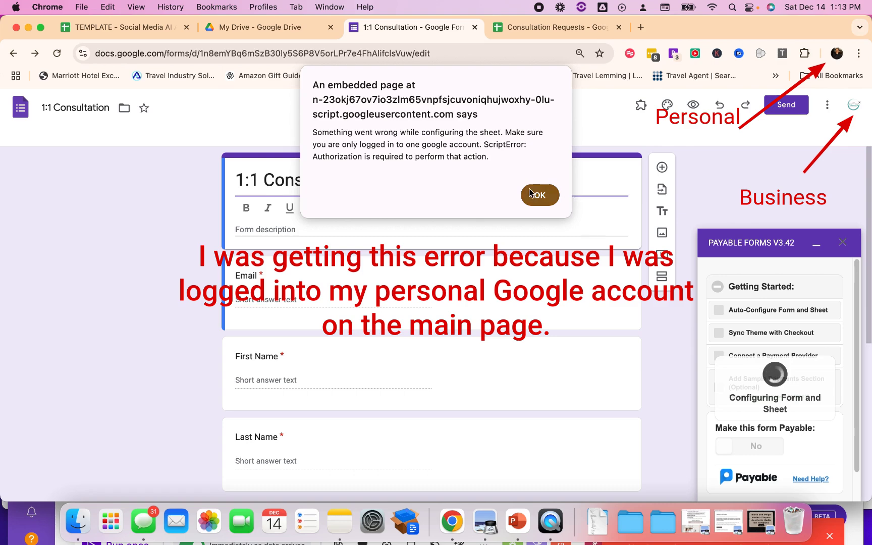
click(535, 195)
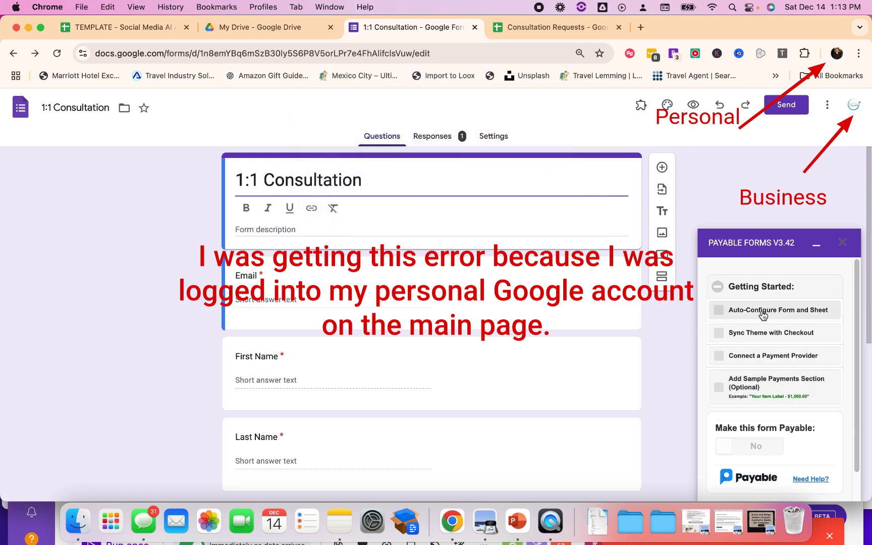
- Try to connect a payment provider to the form through Payable Forms
scroll(780, 414, down, 1)
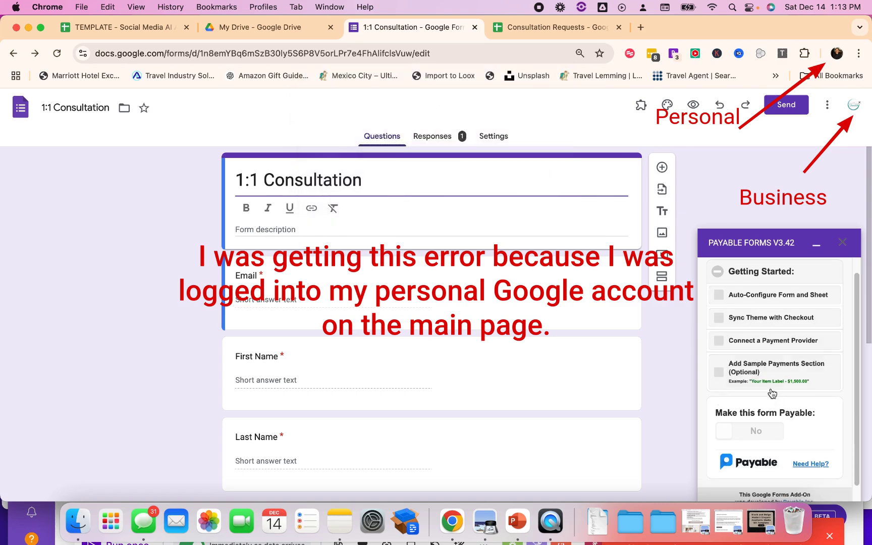
click(781, 342)
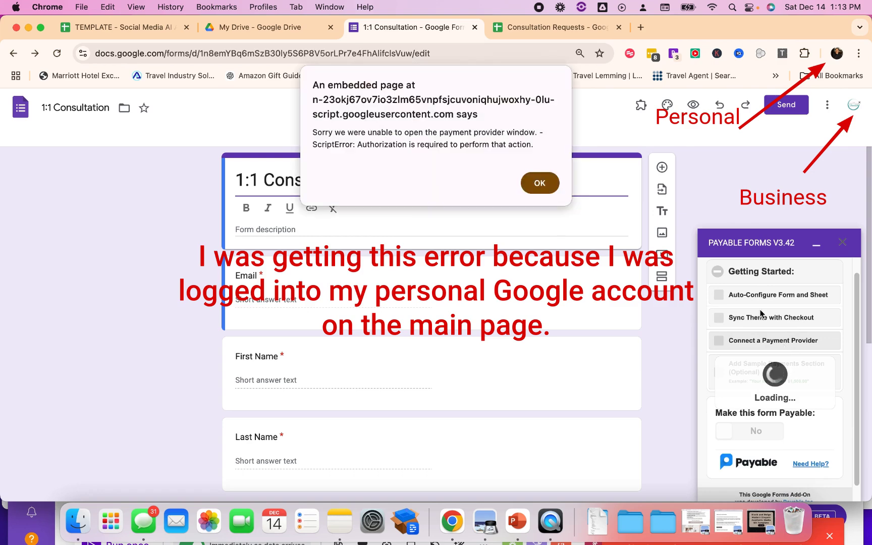
click(541, 183)
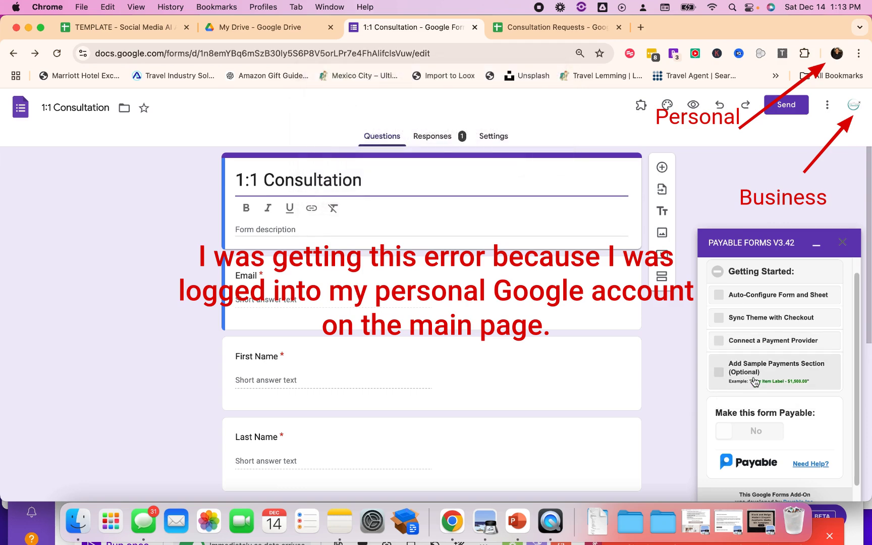
click(775, 344)
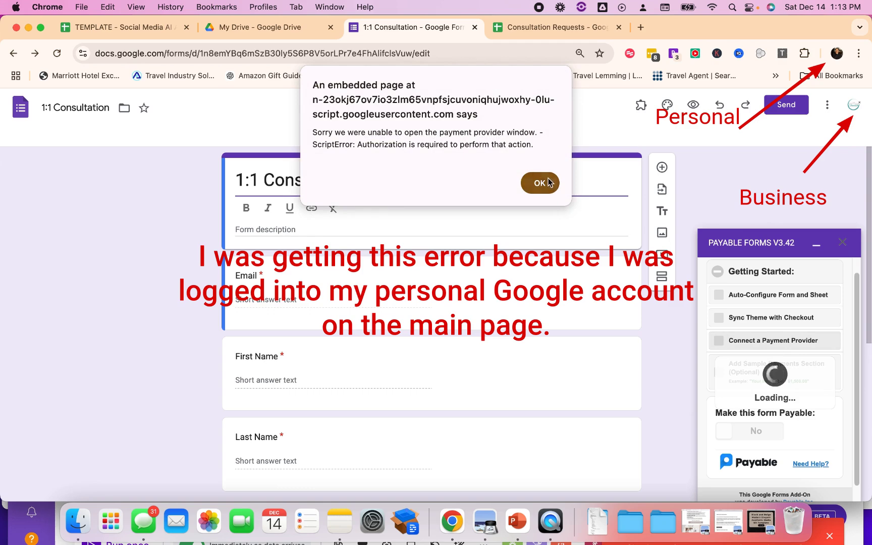
click(541, 183)
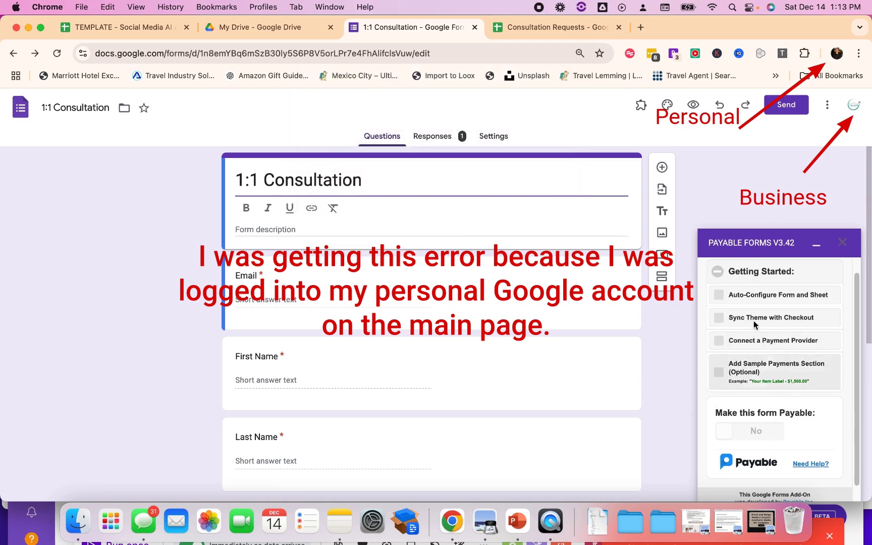
- Collapse the Getting Started checklist and try again to make the form payable
click(746, 273)
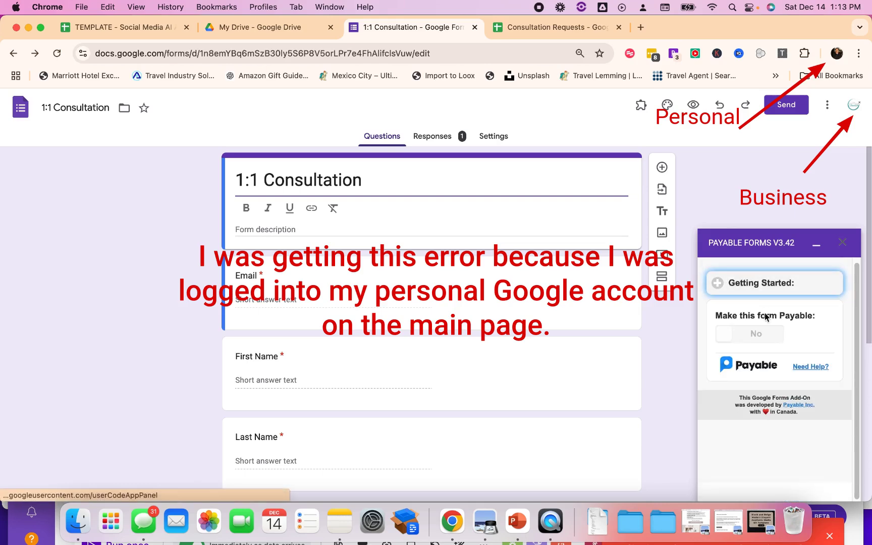
click(760, 334)
click(554, 192)
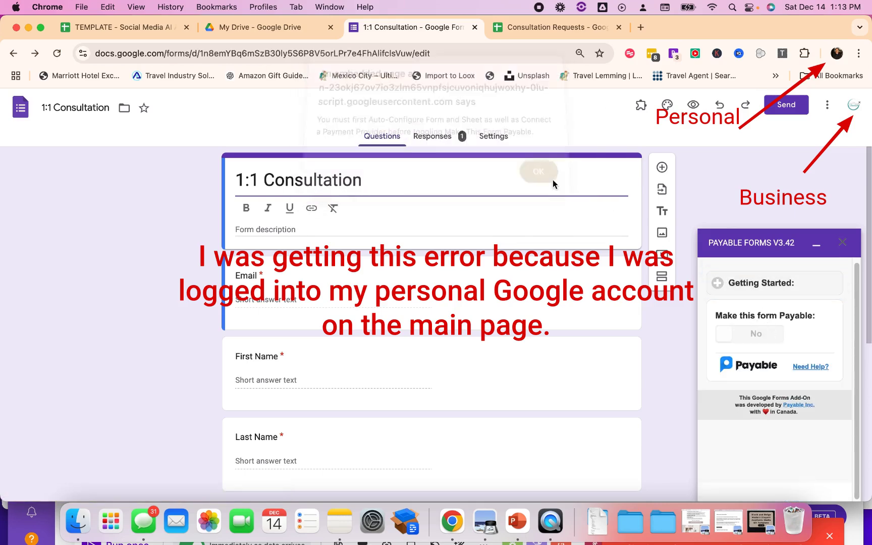
- Expand the Getting Started checklist and try to auto-configure the form and sheet and sync the theme with checkout
click(718, 283)
click(754, 312)
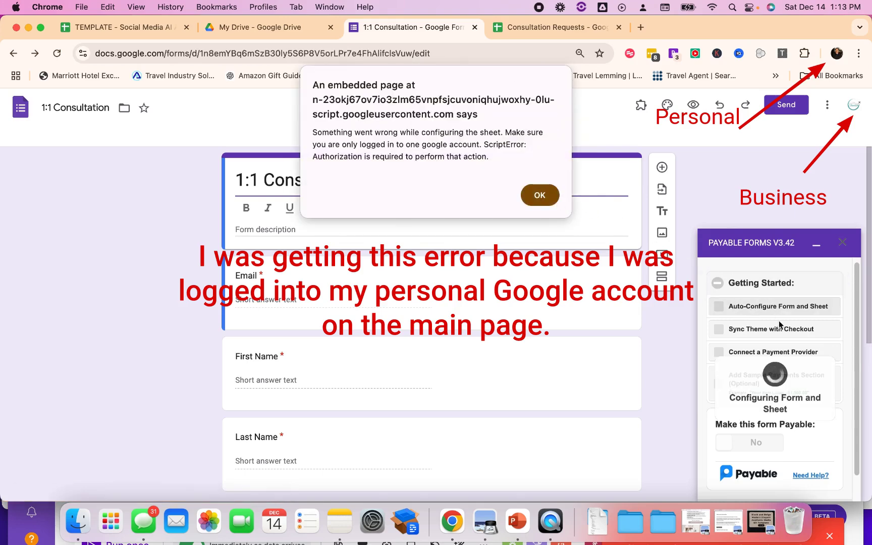
click(548, 201)
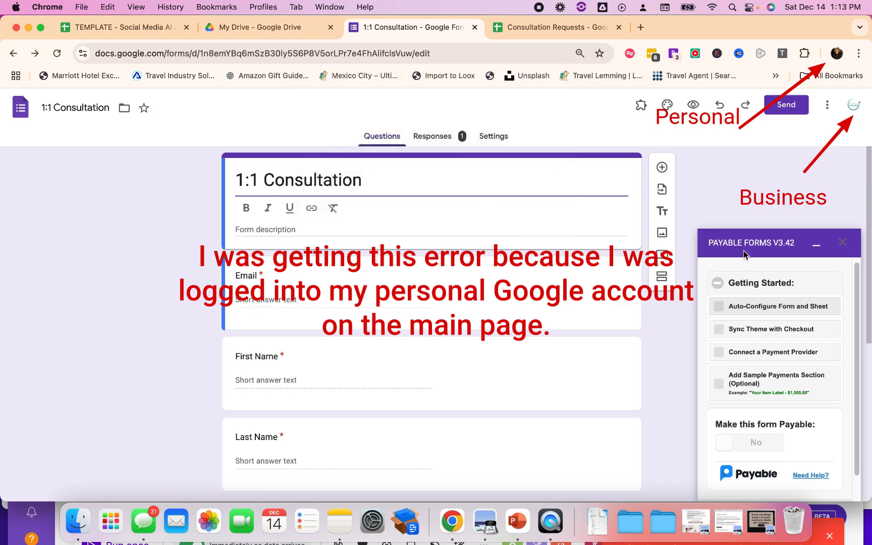
click(761, 332)
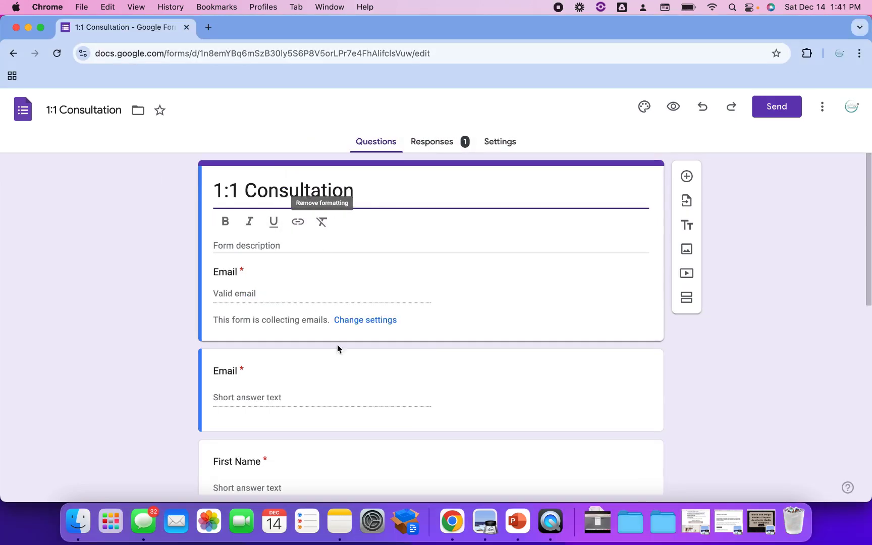
- Open the Payable Forms payment settings for the 1:1 Consultation form
scroll(337, 348, down, 5)
scroll(395, 328, up, 5)
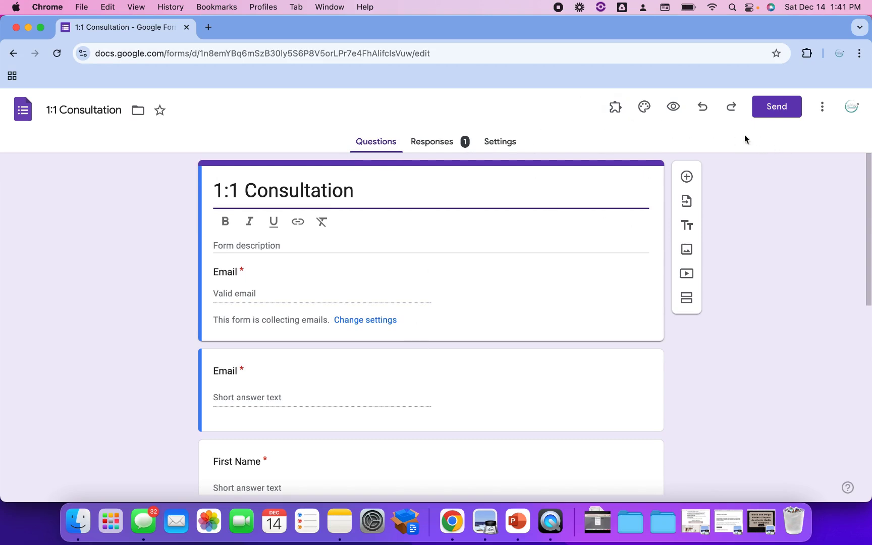
click(615, 112)
click(615, 112)
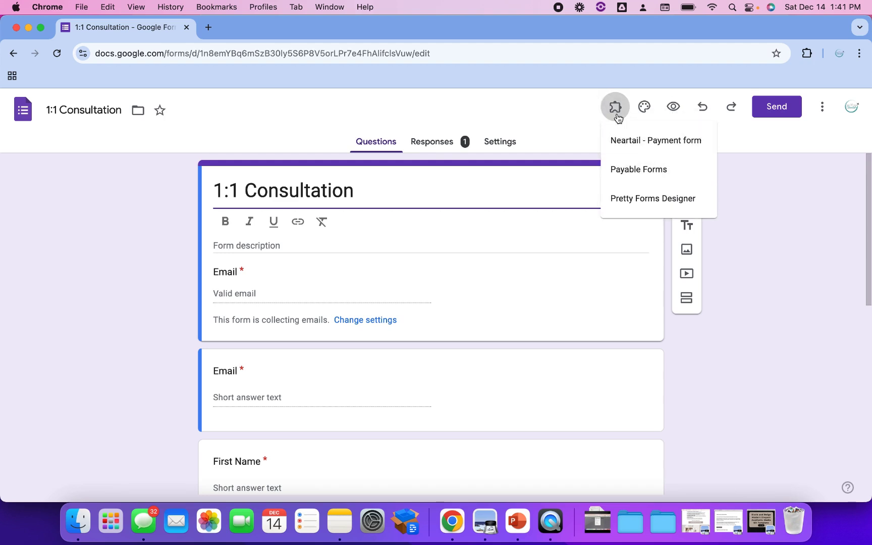
click(639, 173)
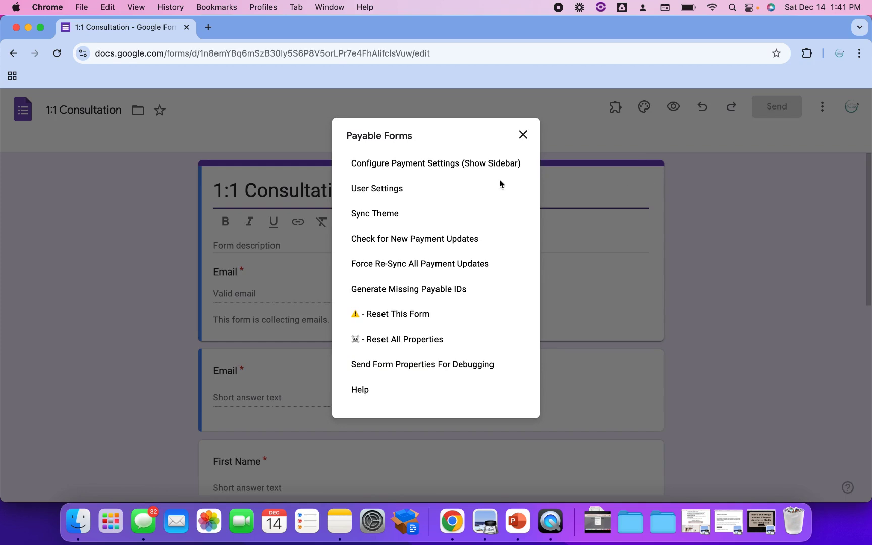
click(418, 165)
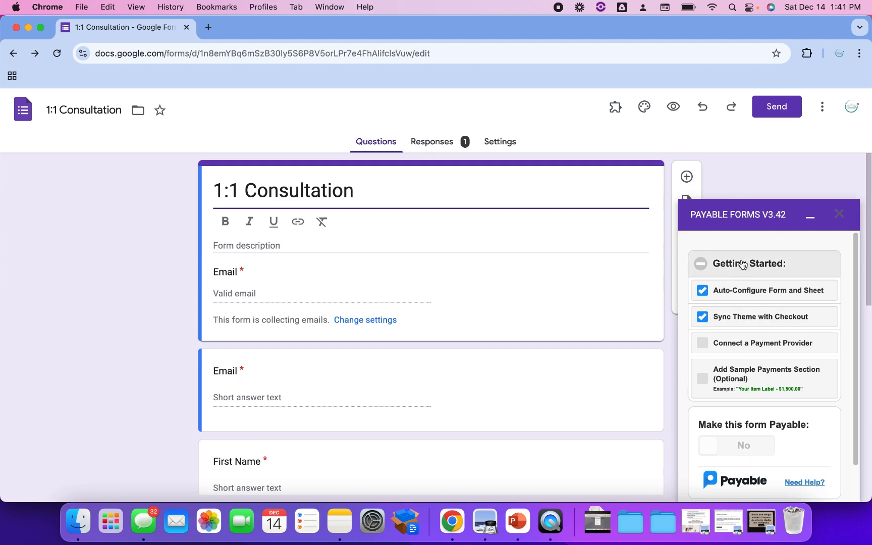
- Auto-configure the form and sheet through Payable Forms, and sync the form's theme with the checkout page
click(749, 292)
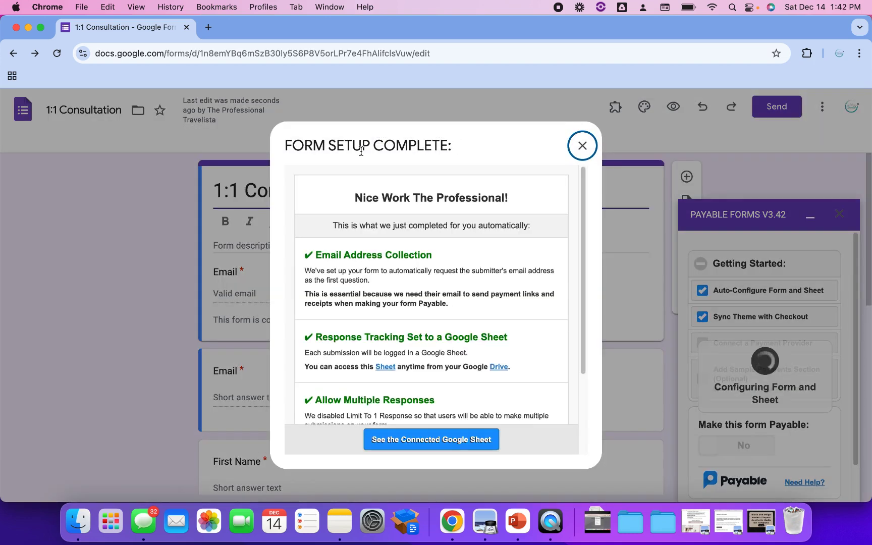
scroll(412, 284, down, 1)
scroll(412, 243, up, 1)
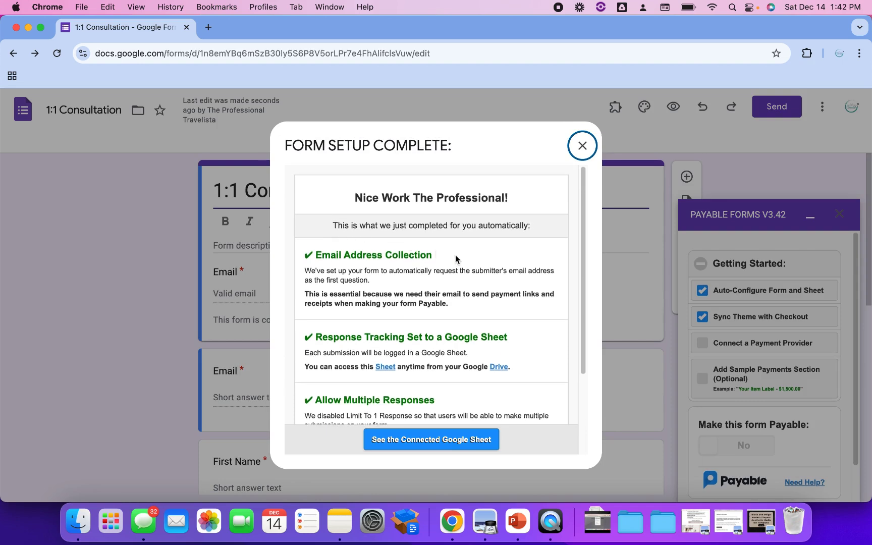
scroll(436, 301, down, 1)
scroll(415, 273, down, 3)
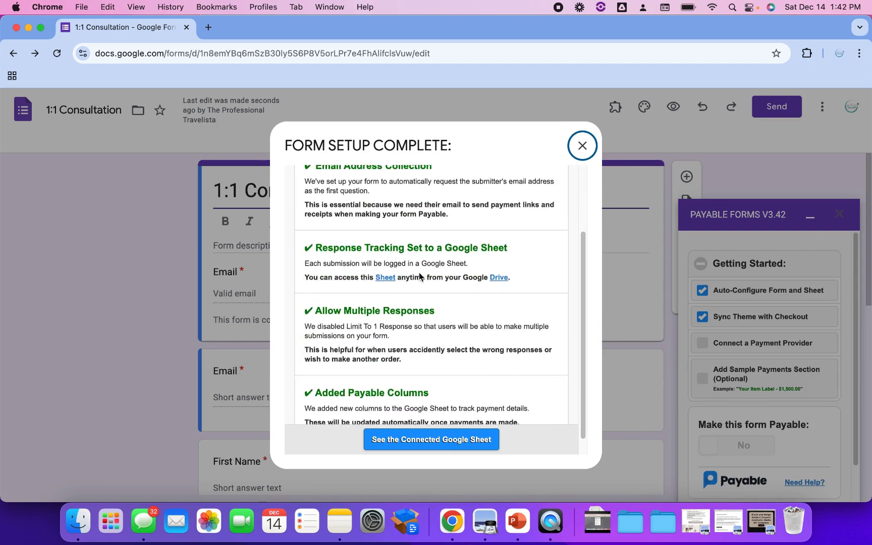
scroll(407, 314, down, 1)
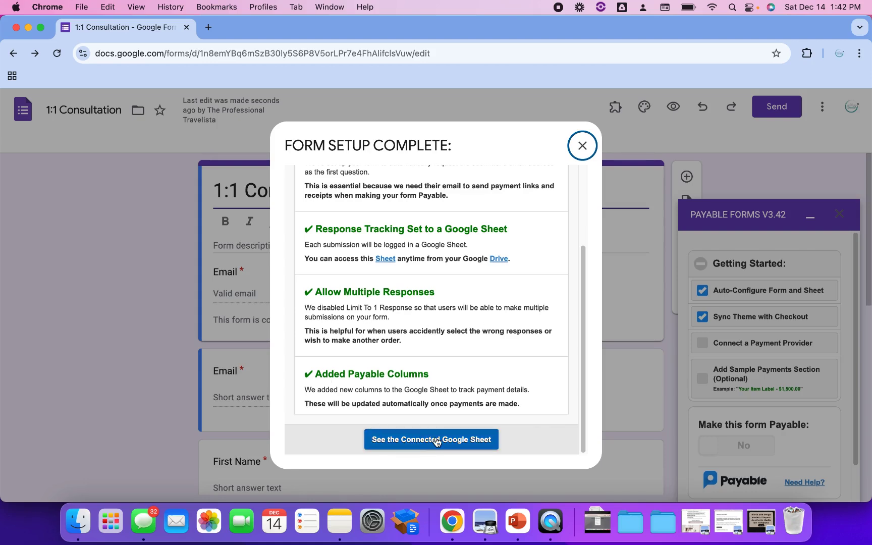
click(582, 144)
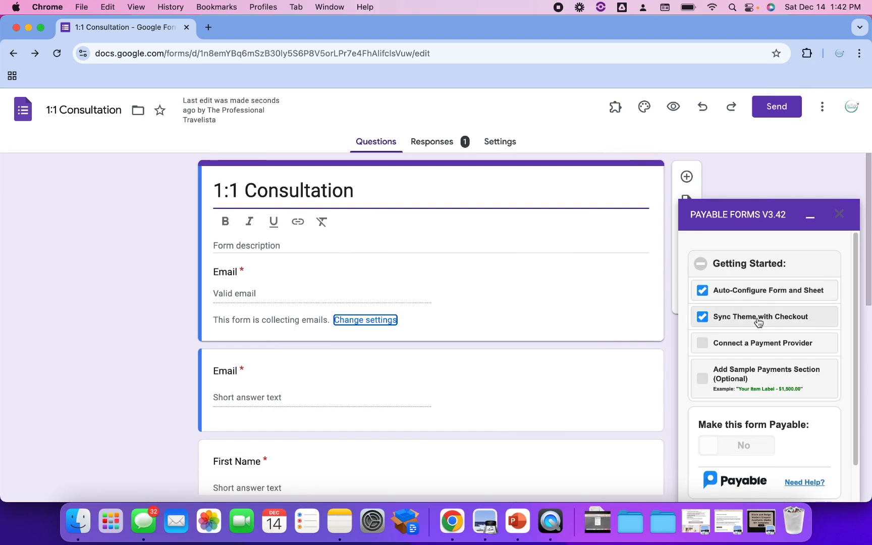
click(758, 319)
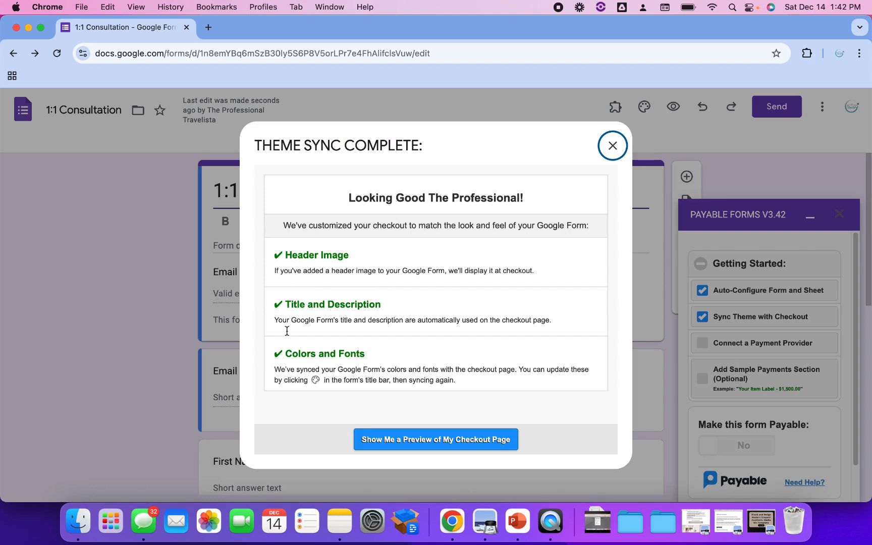
click(612, 146)
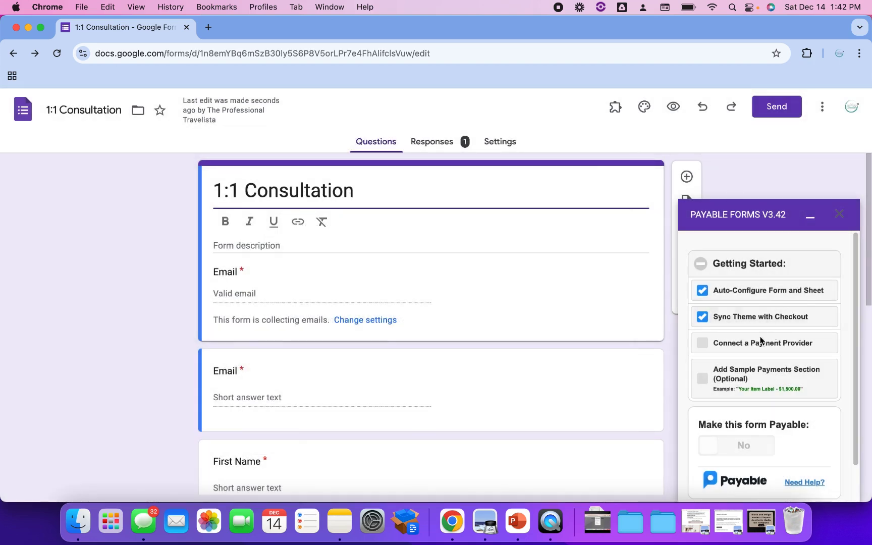
- Choose Stripe as the form's payment provider and start its connection to Payable
click(742, 347)
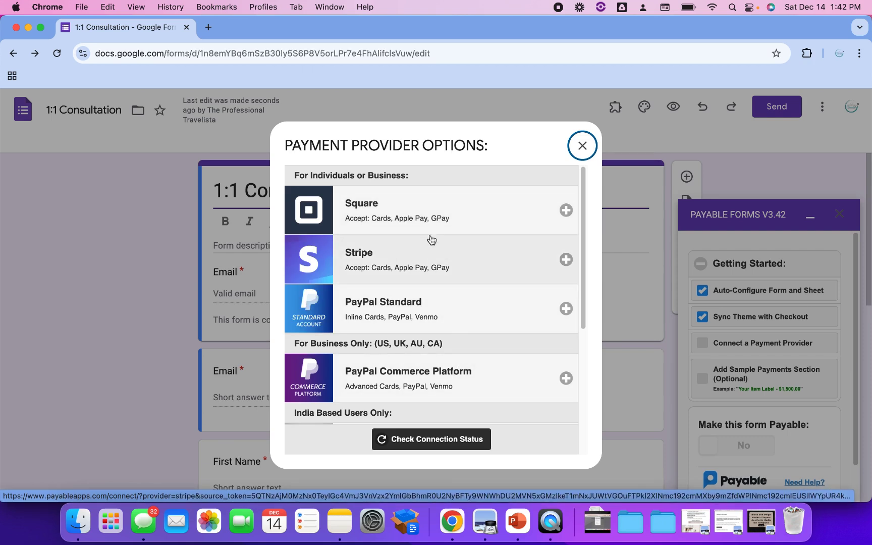
click(425, 266)
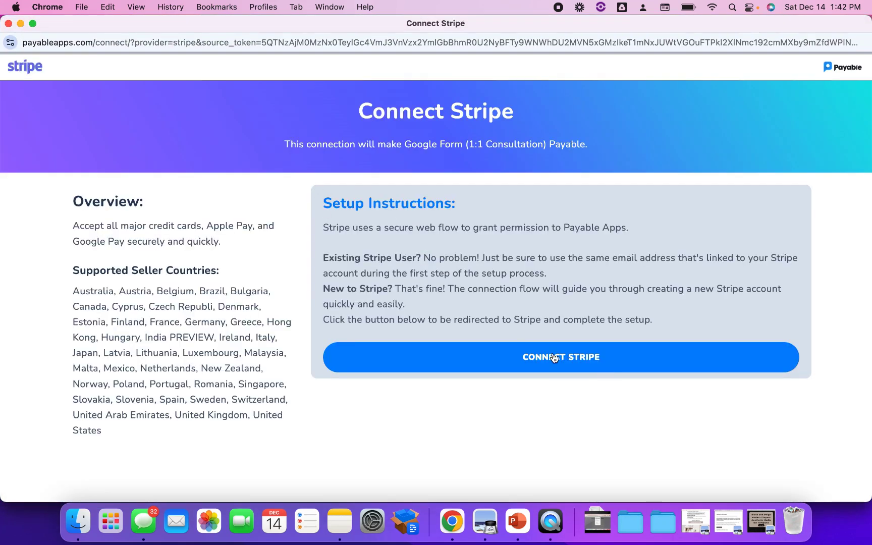
click(552, 358)
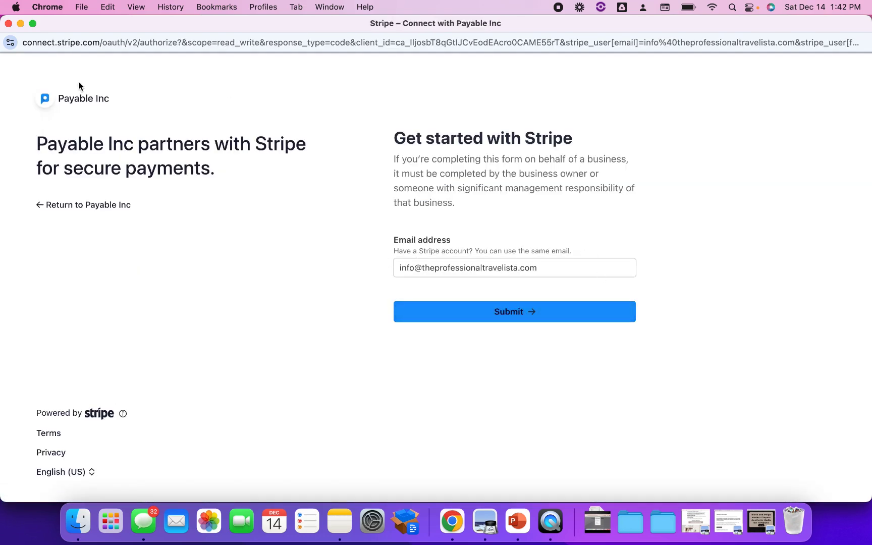
- Sign in to Stripe with the prefilled e-mail address, the account password and the login verification code
click(494, 317)
click(411, 241)
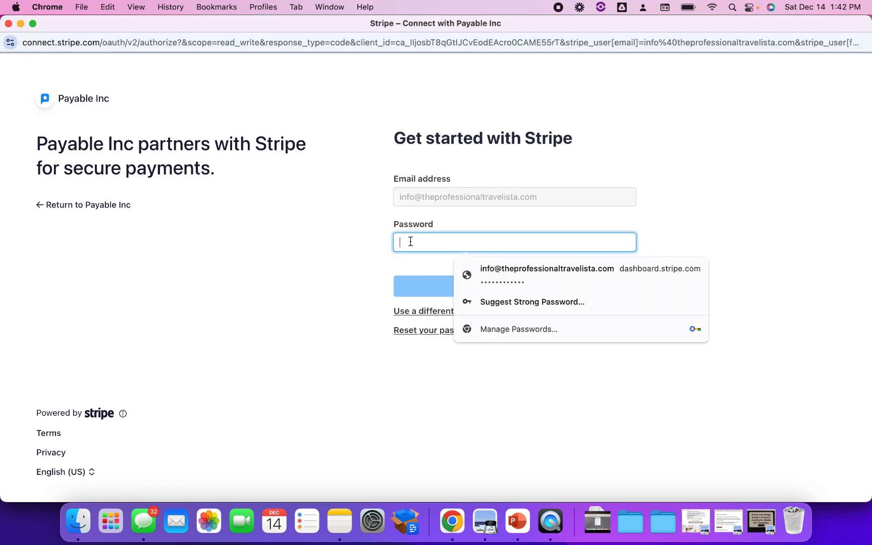
text(•)
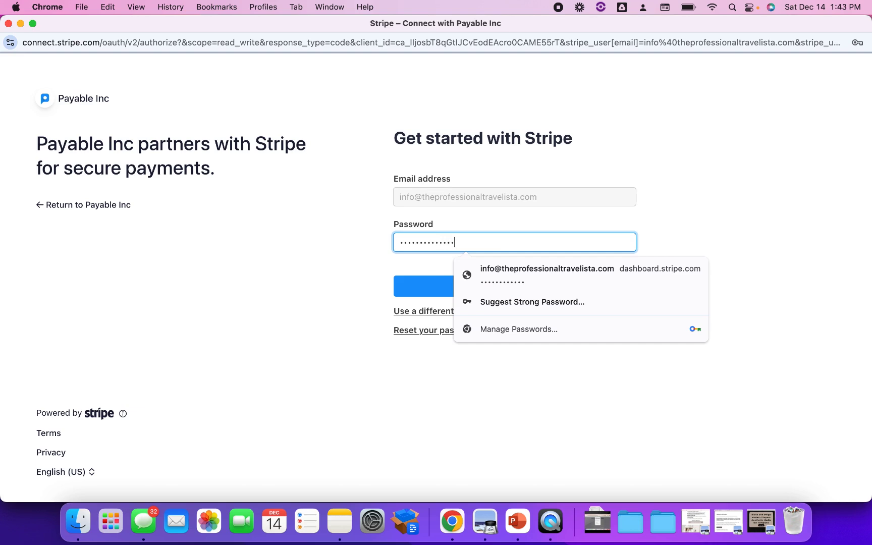
click(500, 277)
click(506, 287)
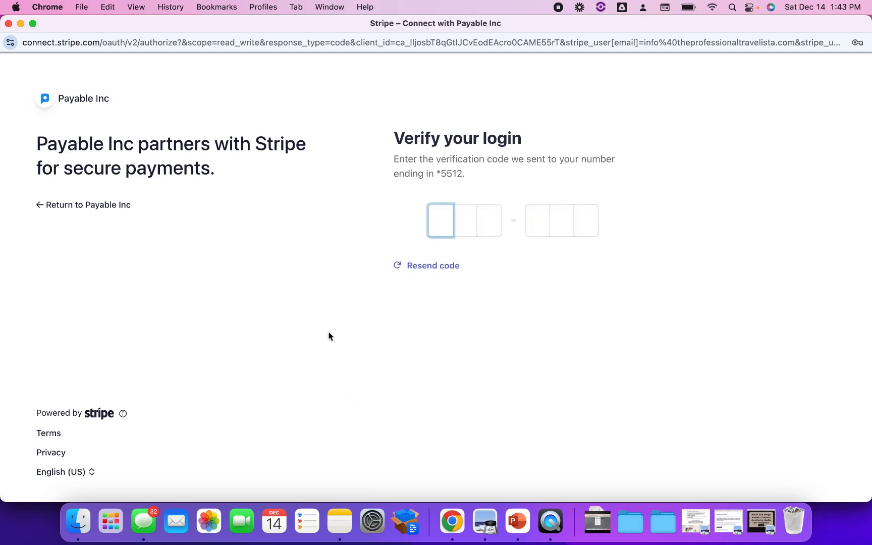
key(super+v)
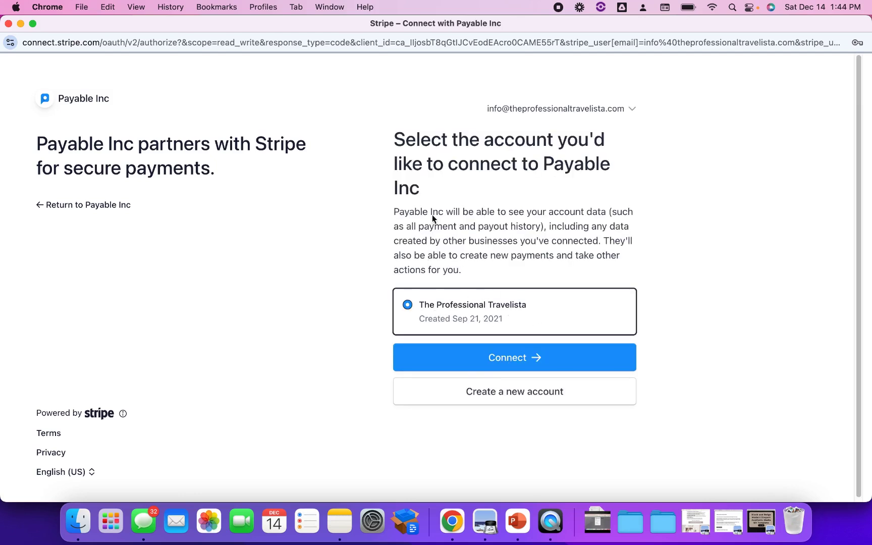
- Connect the existing Stripe business account to Payable, check the connection status, and close the provider options and add-on sidebar
click(483, 361)
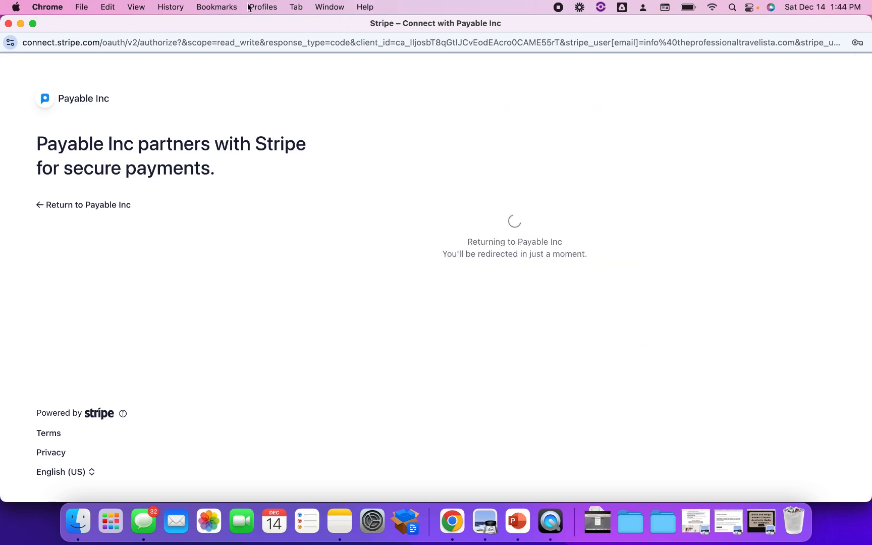
click(21, 24)
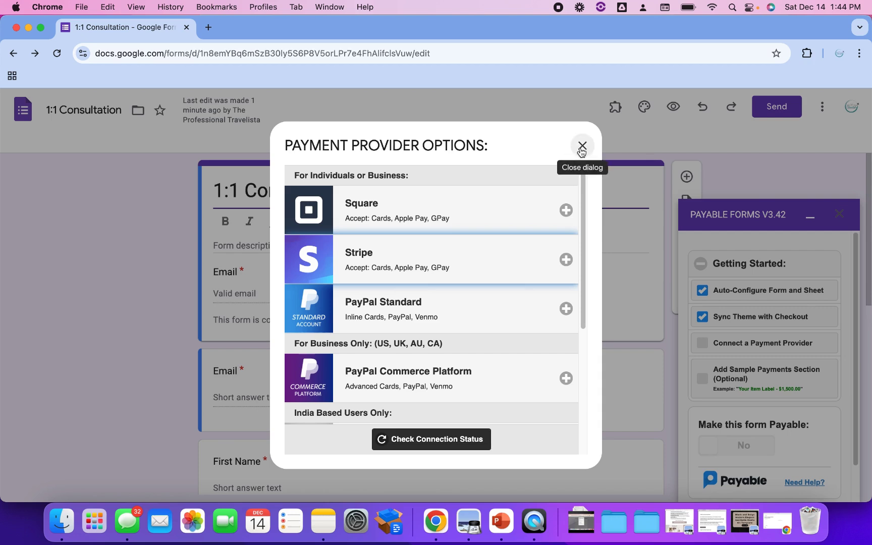
click(414, 443)
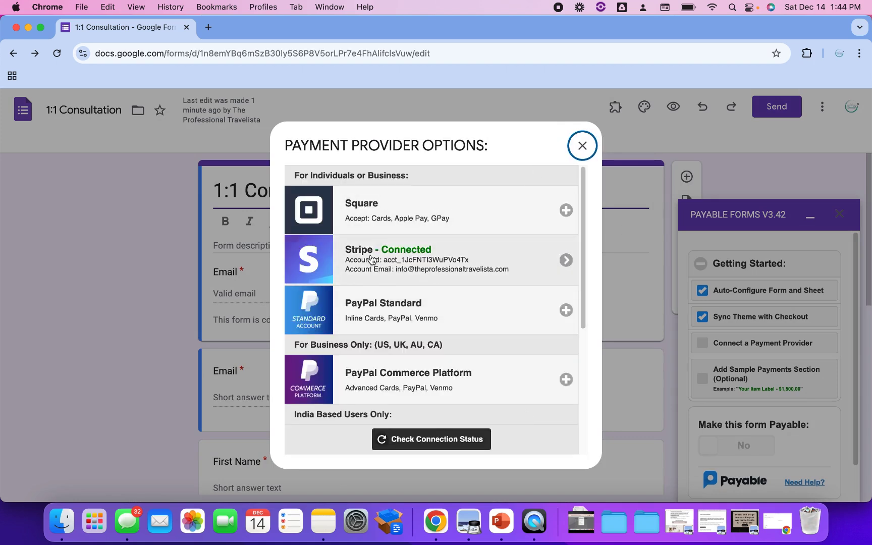
click(583, 147)
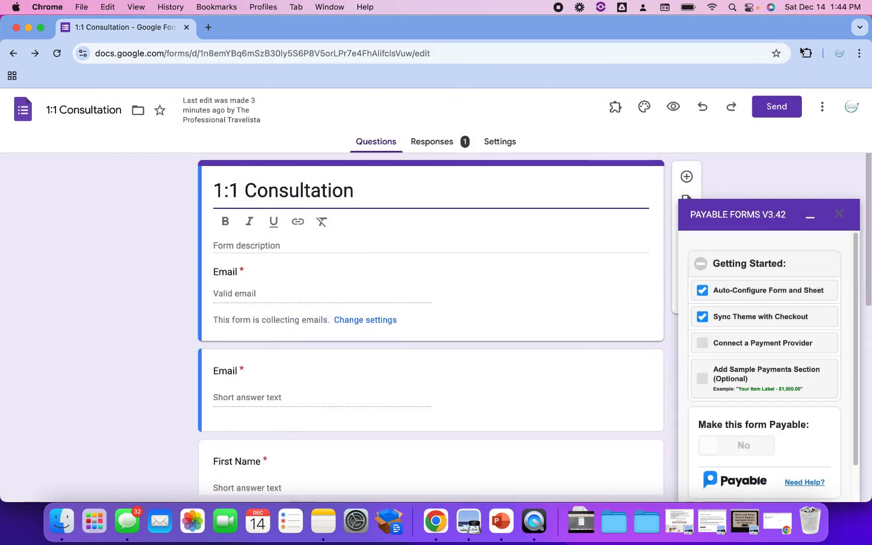
click(838, 218)
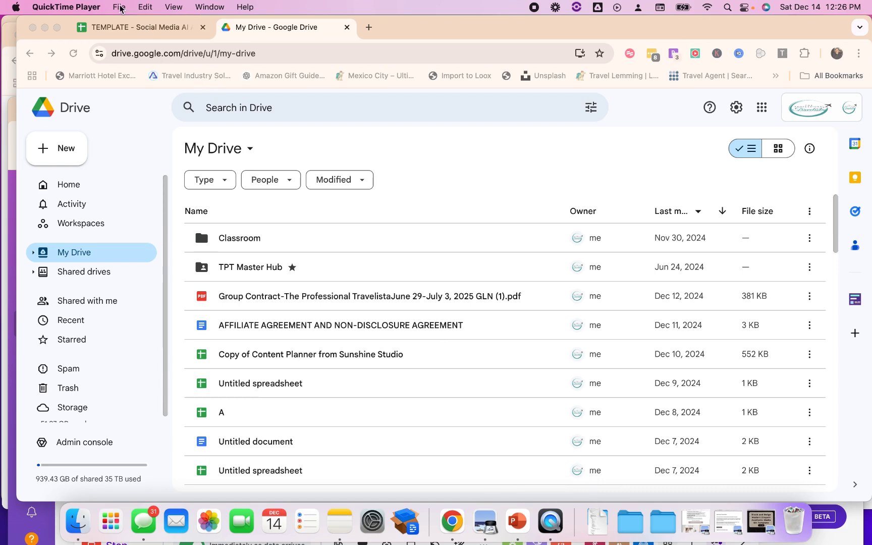
click(121, 9)
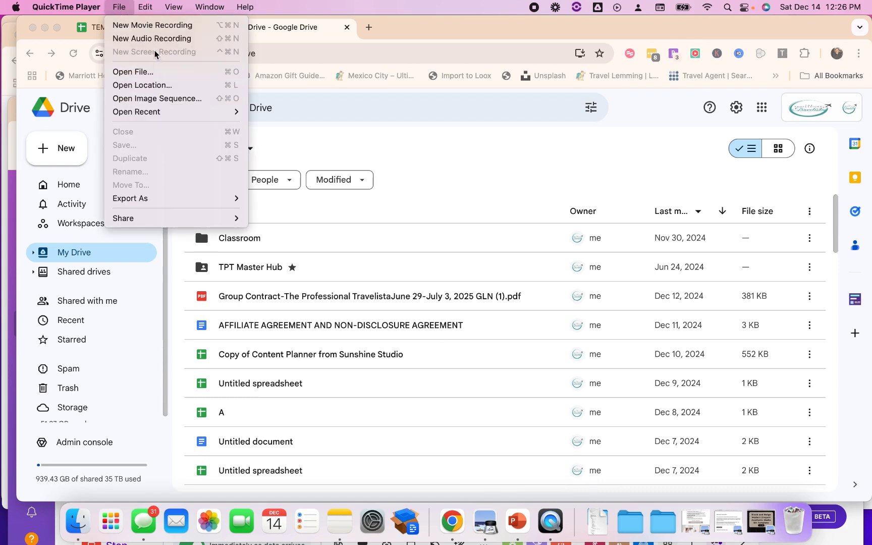
key(Escape)
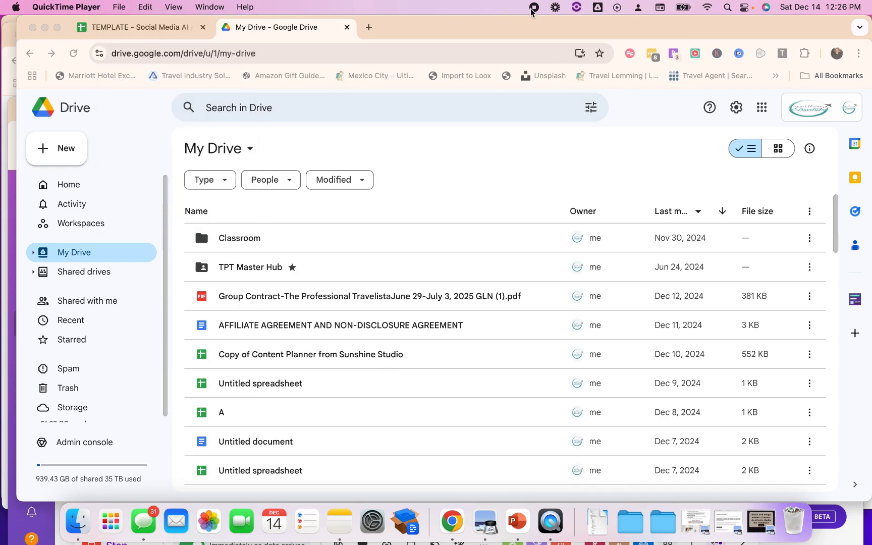